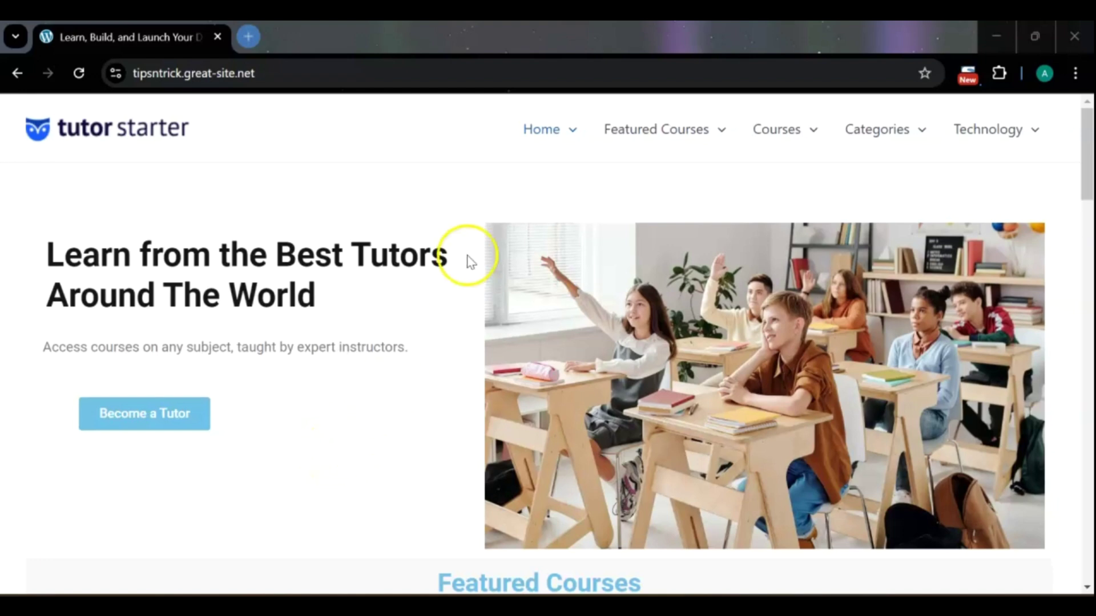
- Preview the Home, Featured Courses, Categories and Technology dropdowns, then launch the site Customizer
mouse_move(580, 194)
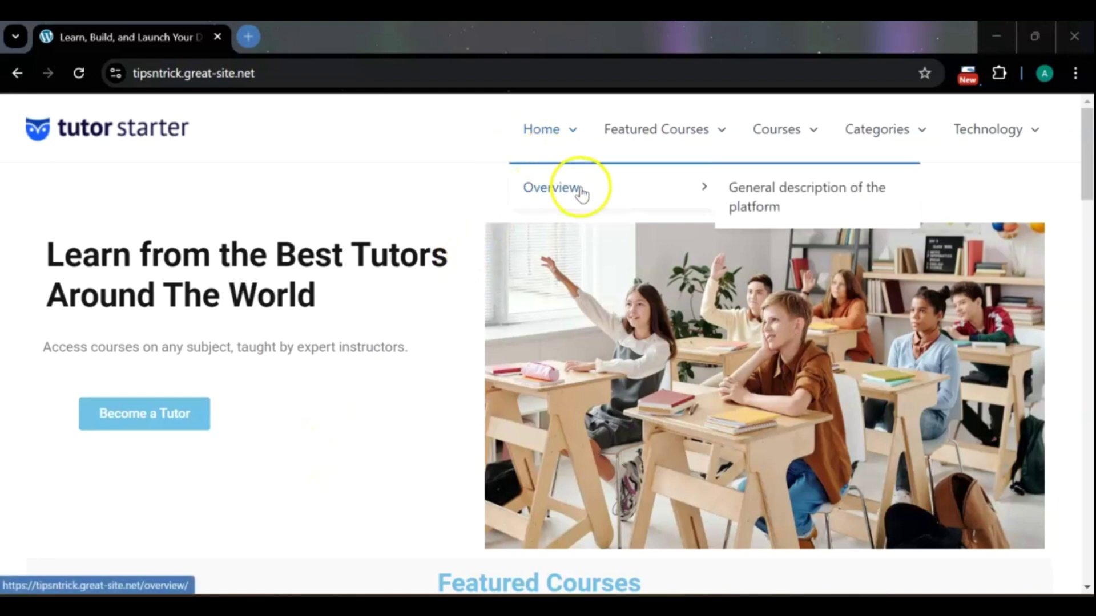
mouse_move(640, 135)
mouse_move(747, 196)
mouse_move(814, 190)
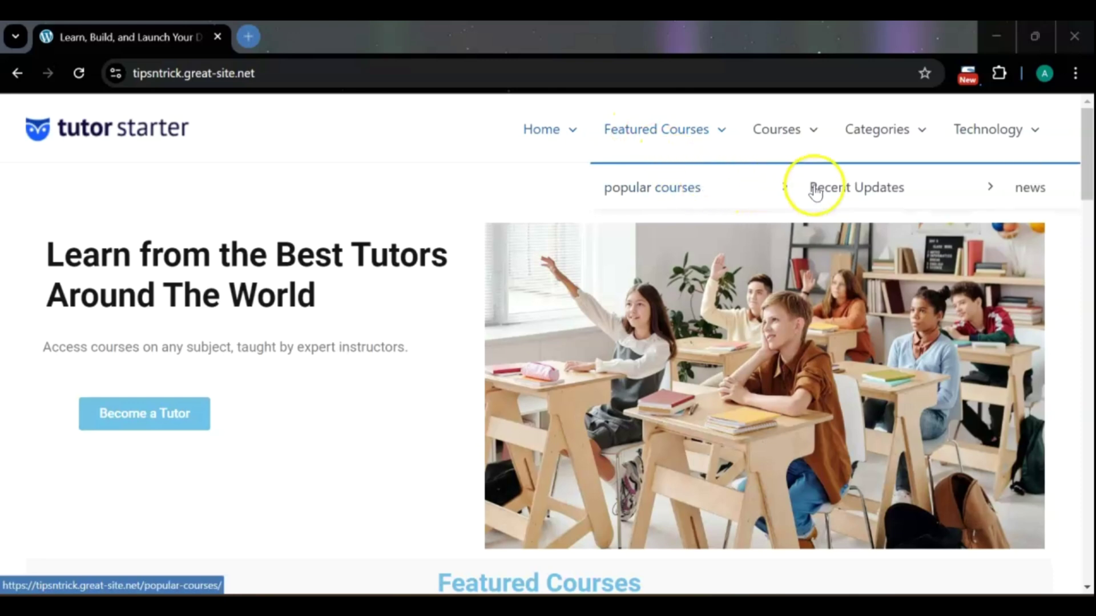
mouse_move(821, 146)
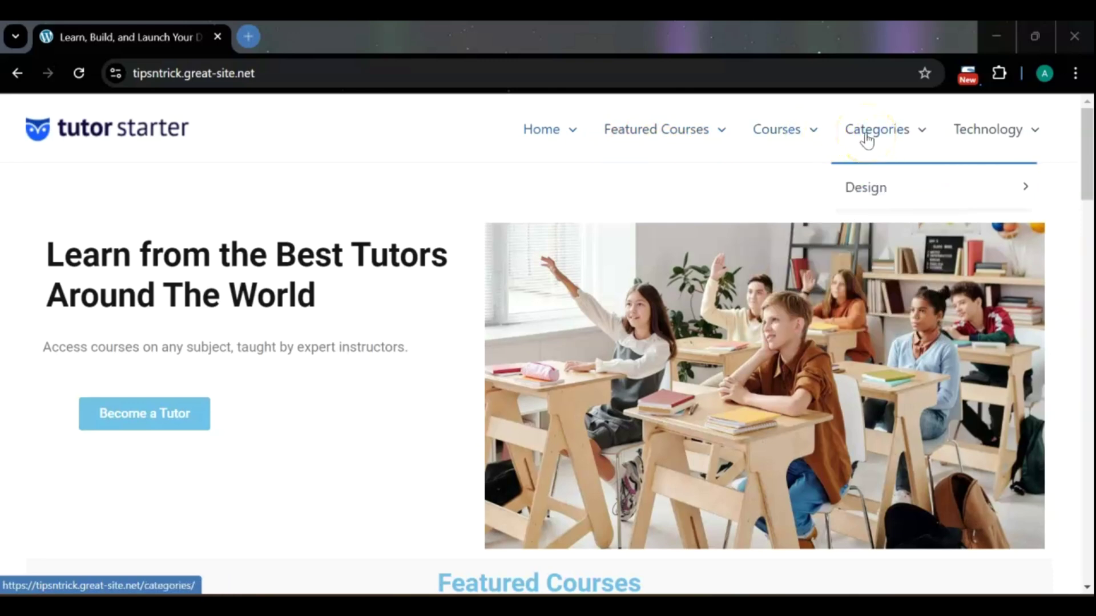
mouse_move(900, 181)
mouse_move(992, 140)
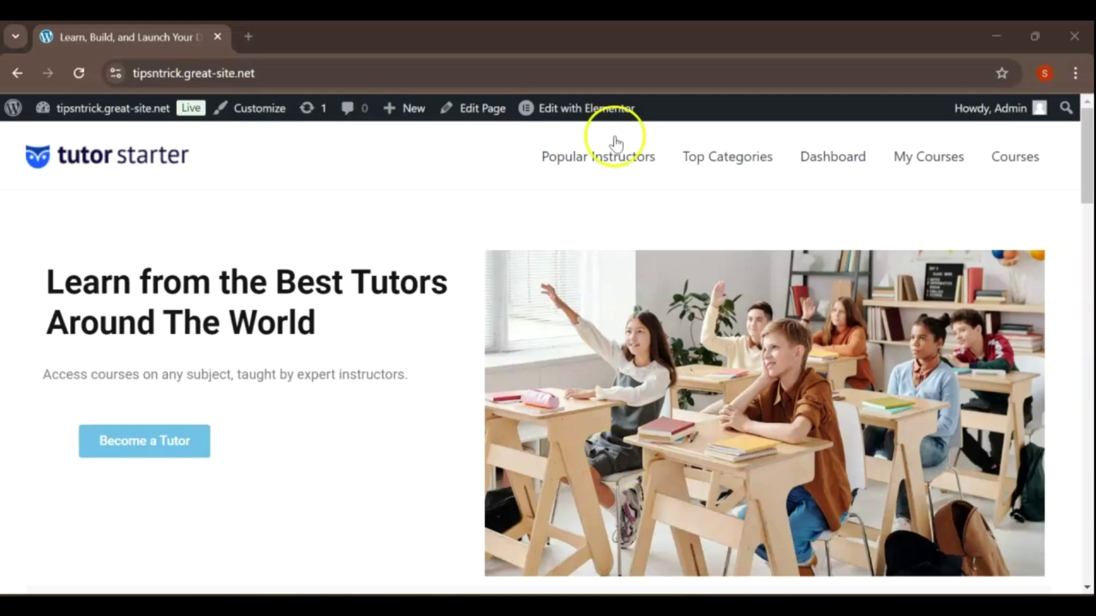
click(281, 111)
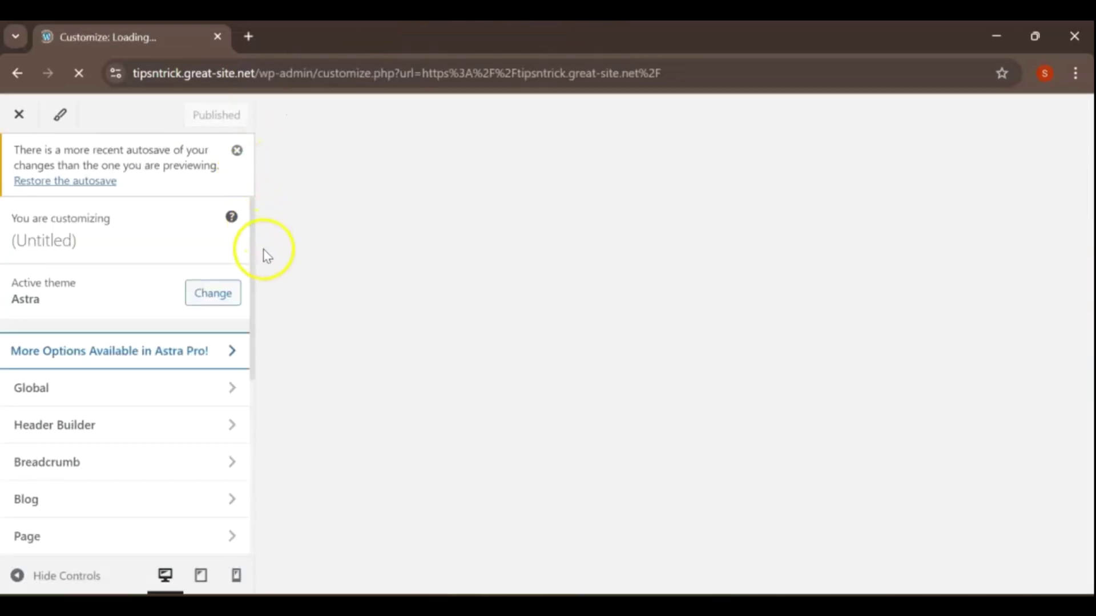
- Open the existing Main menu in the Customizer's Menus panel and delete it
scroll(250, 271, down, 2)
scroll(248, 274, down, 3)
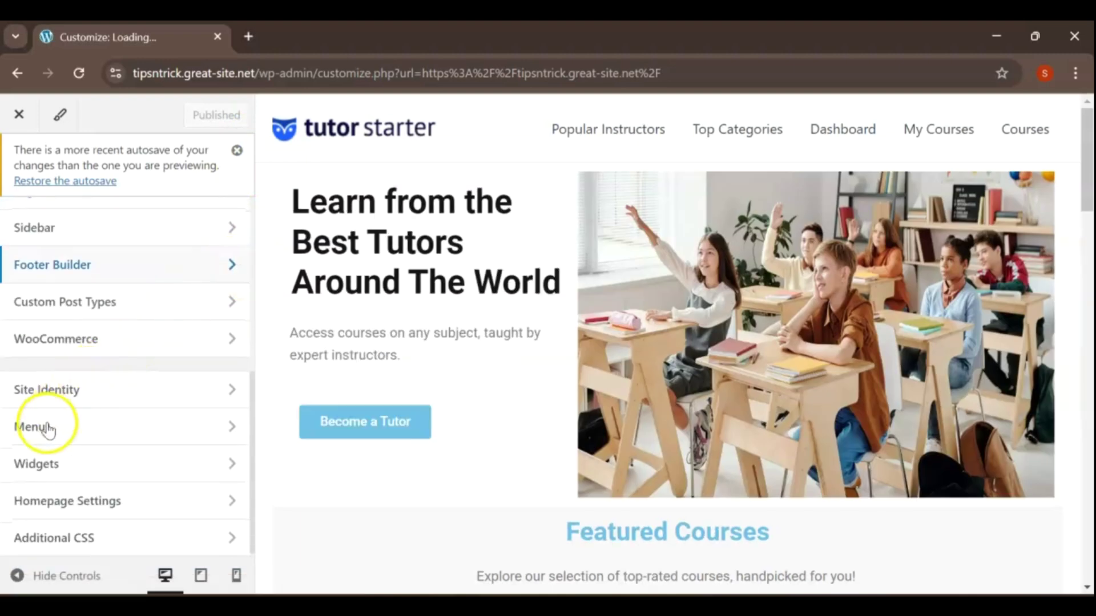
click(91, 431)
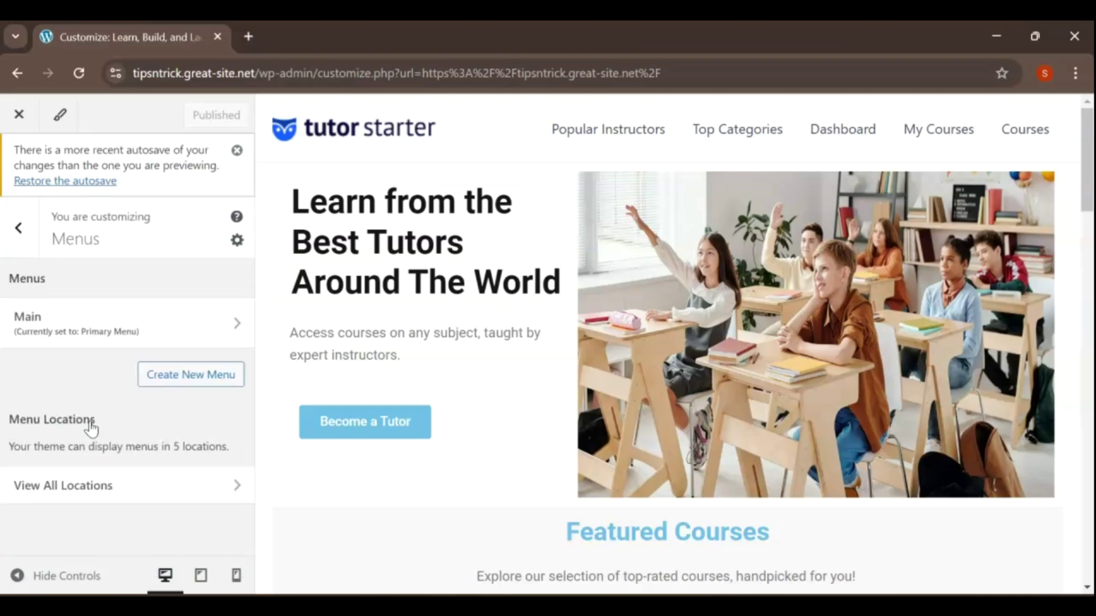
click(139, 333)
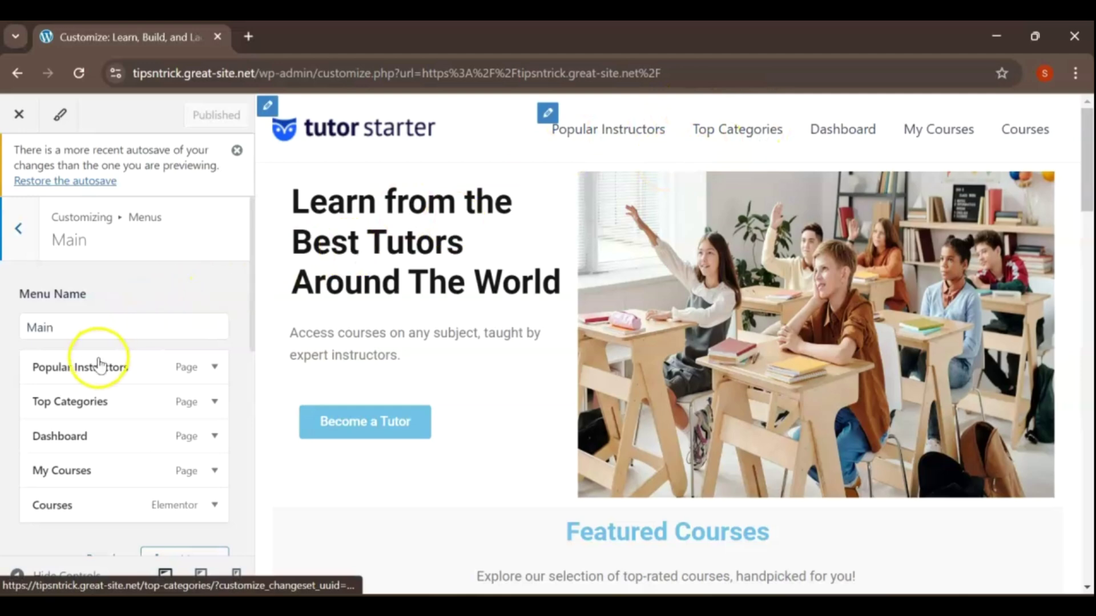
scroll(98, 365, down, 5)
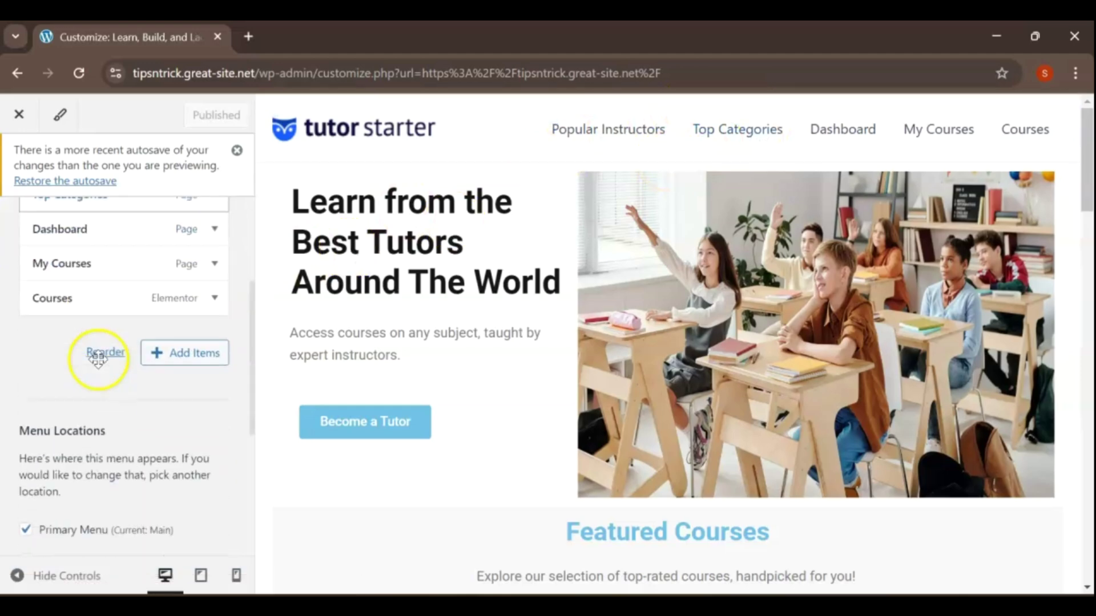
scroll(98, 363, down, 4)
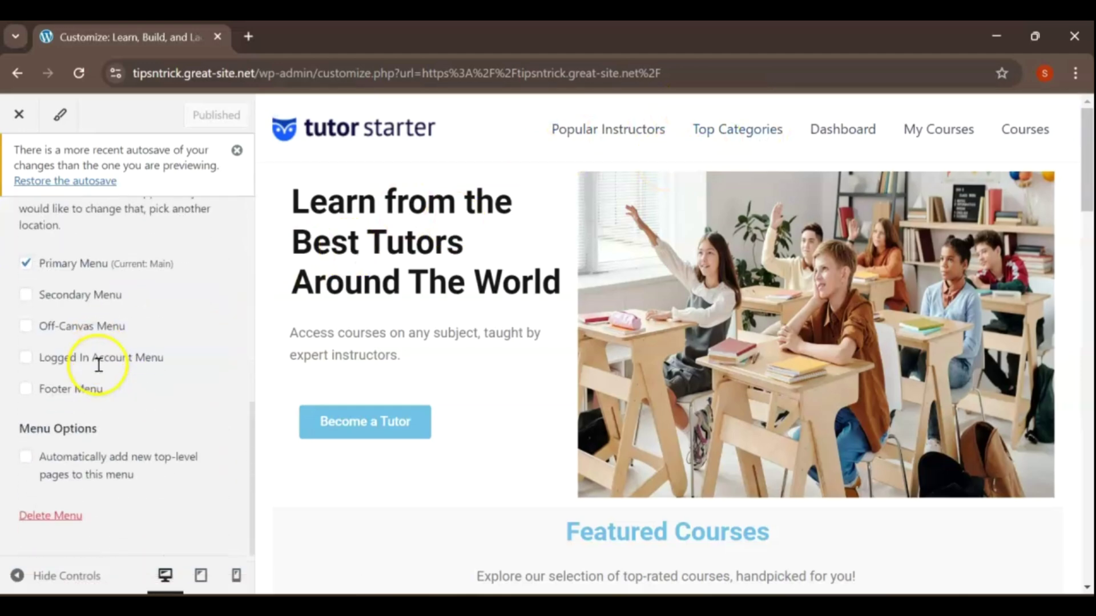
click(64, 515)
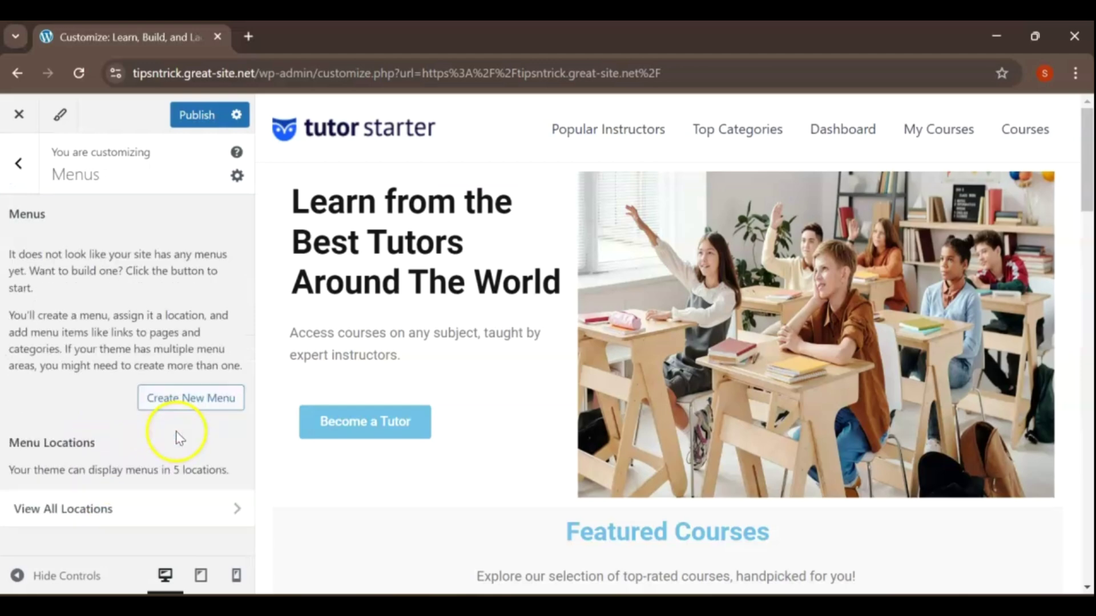
- Create a new menu named 'Main' with the Primary Menu location ticked
click(189, 399)
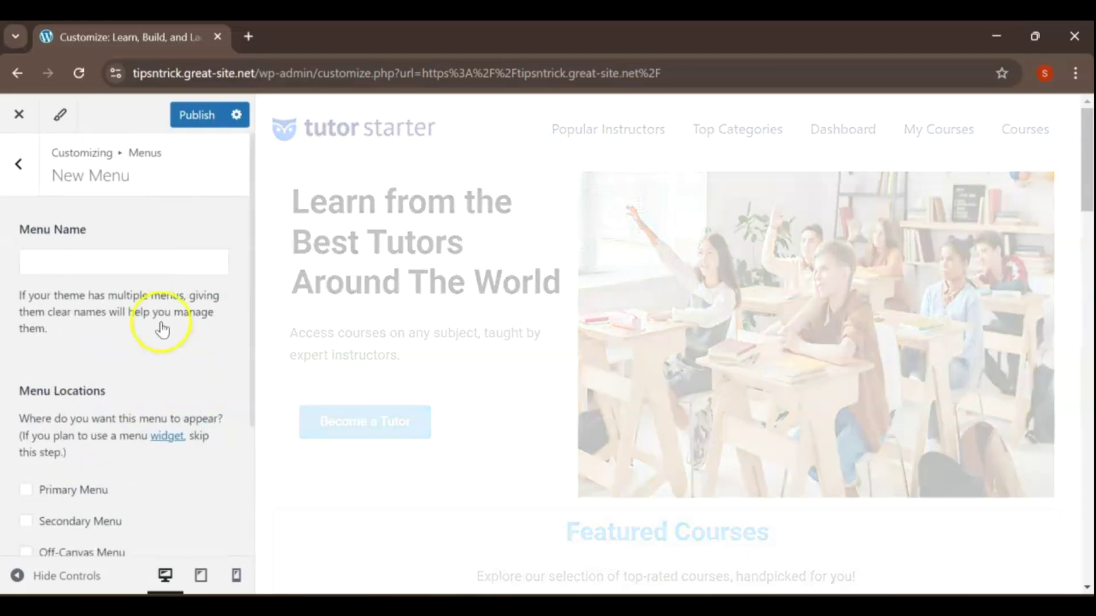
click(118, 263)
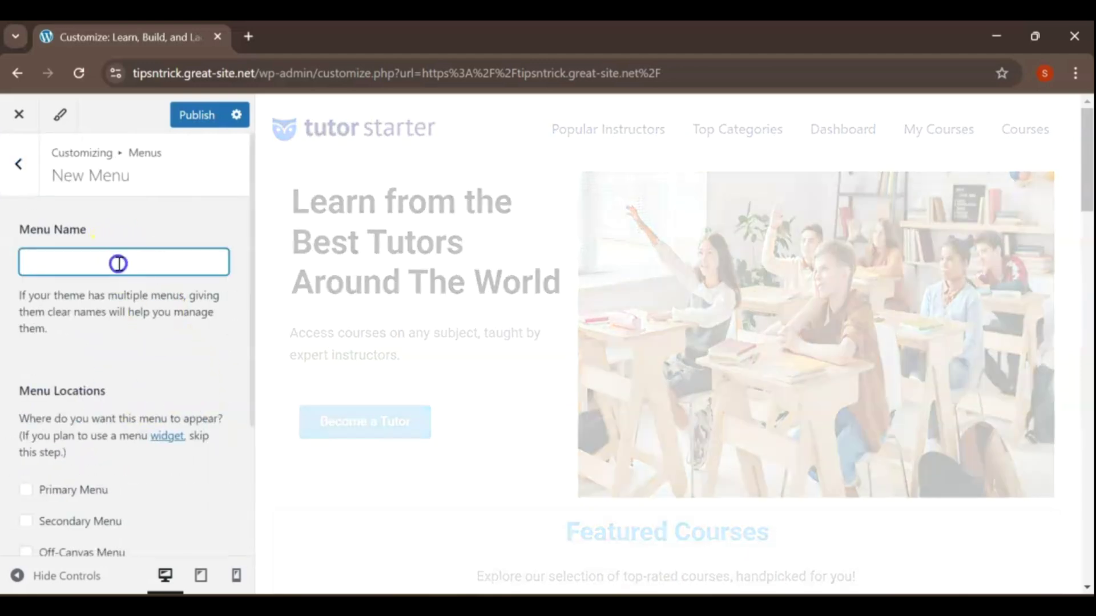
text(Main)
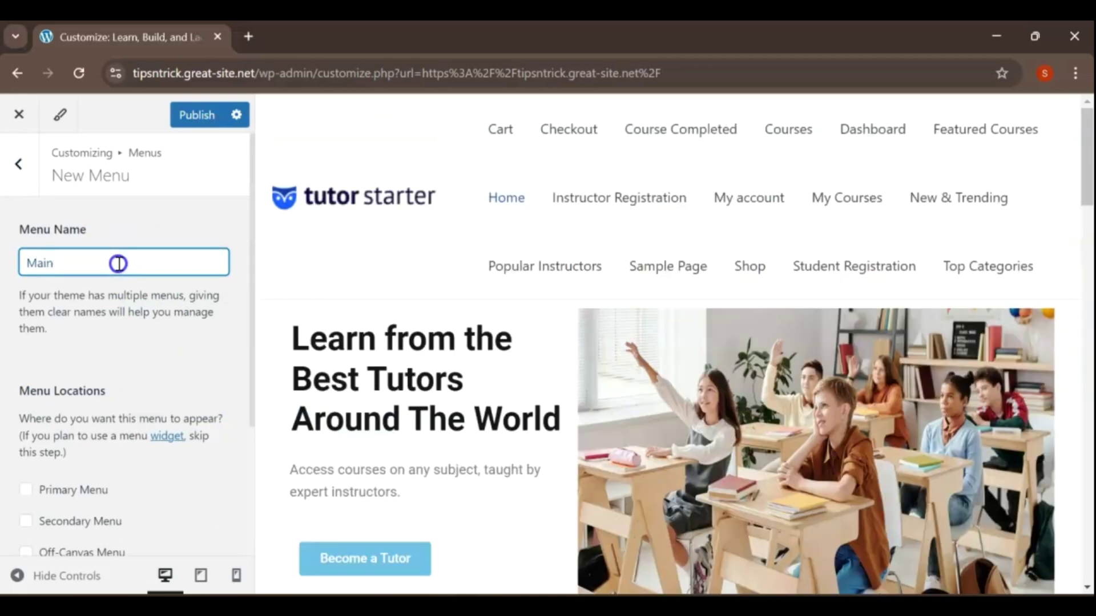
scroll(128, 318, down, 3)
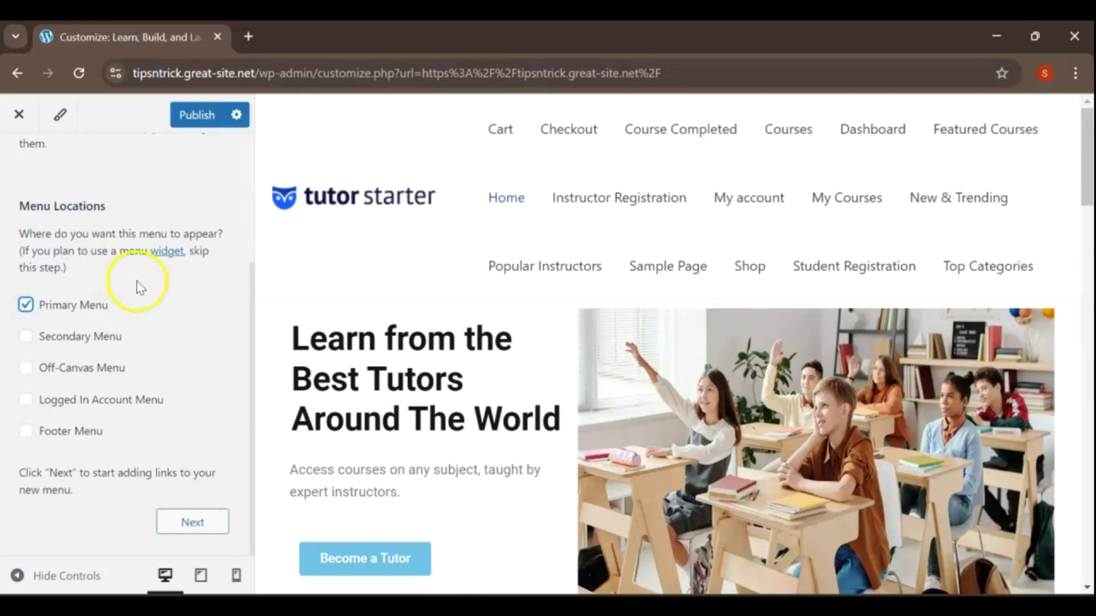
click(201, 524)
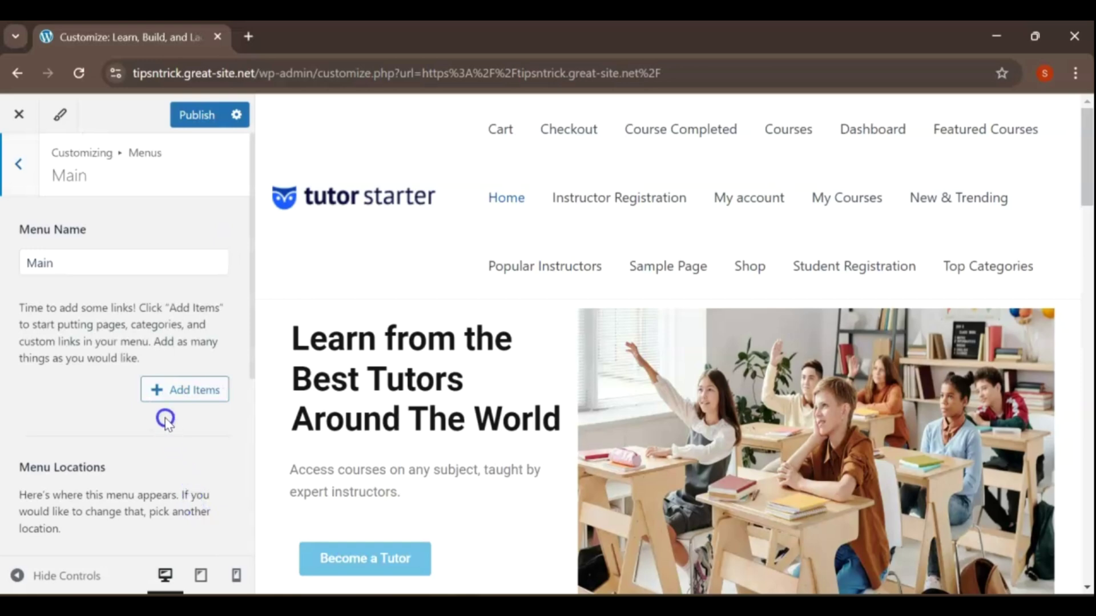
- Add the existing Home page to the Main menu
click(172, 394)
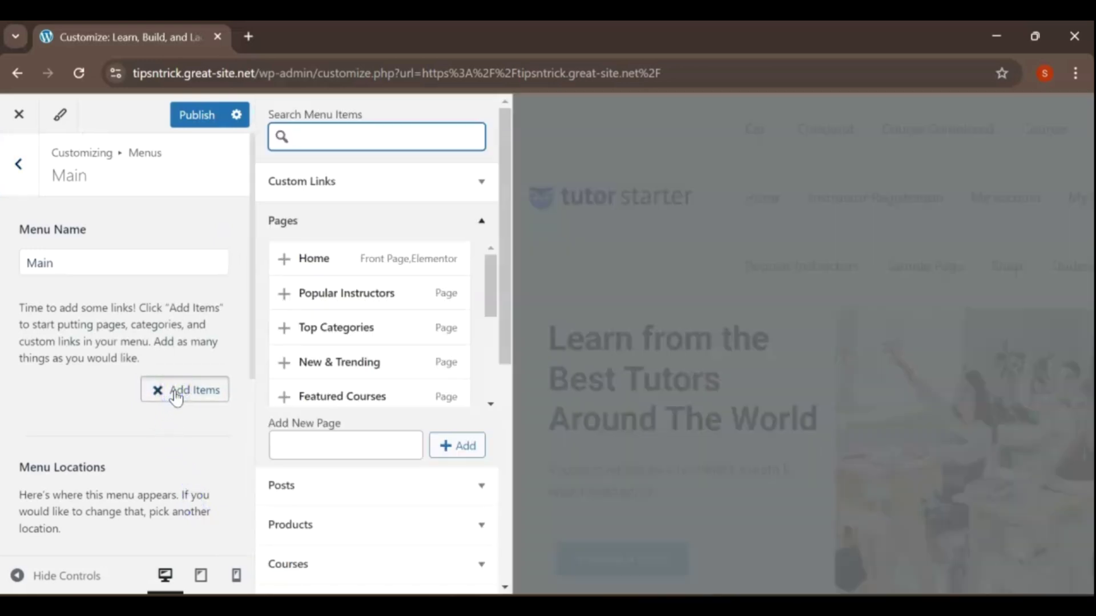
click(557, 244)
drag(483, 276, 497, 250)
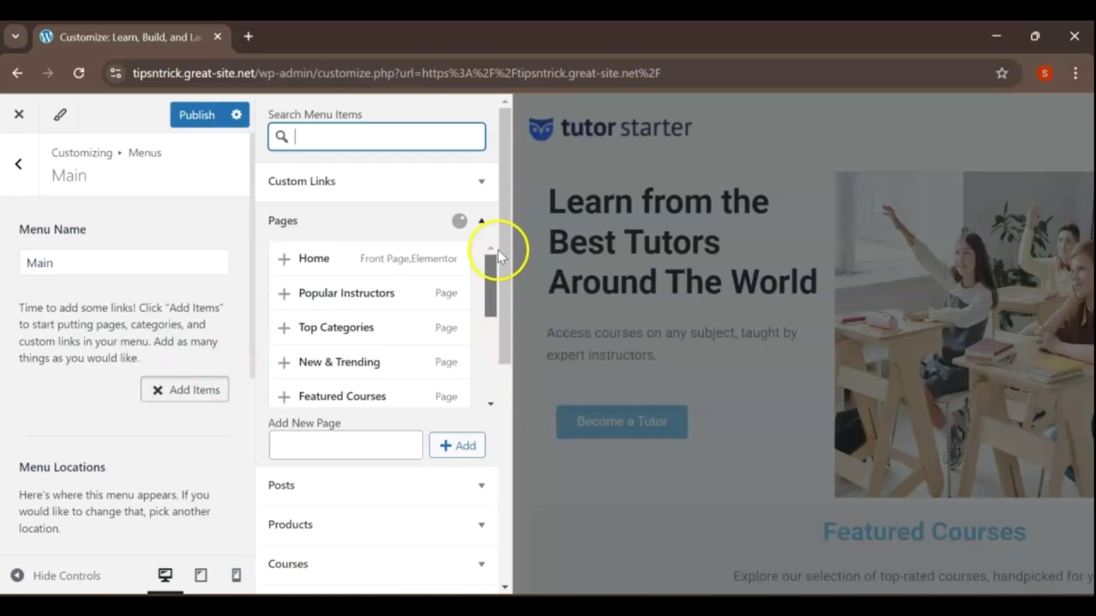
click(304, 262)
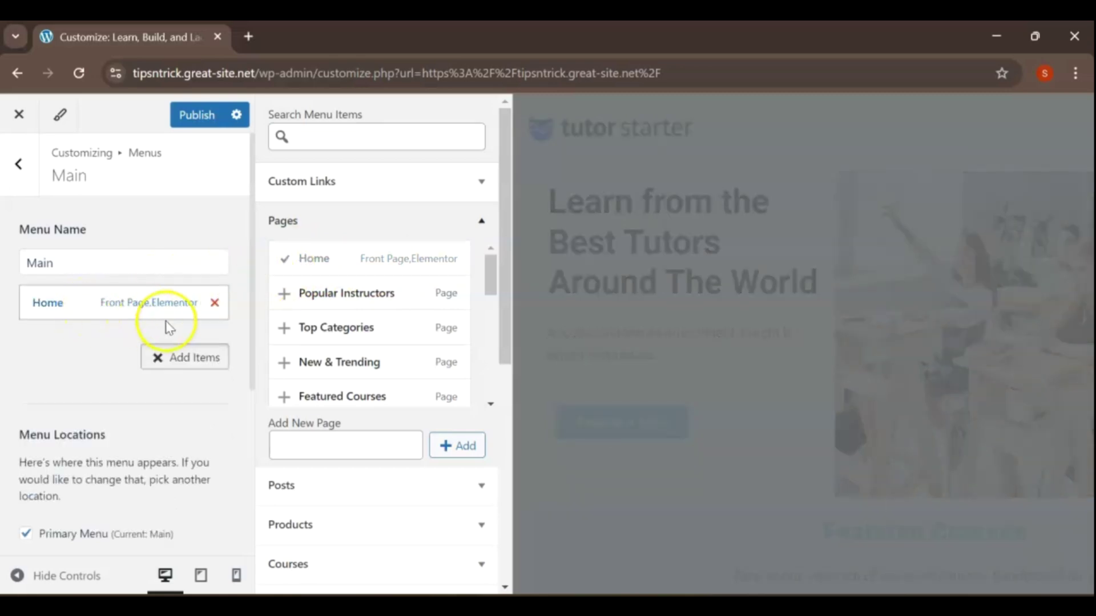
- Create and add new pages 'Overview' and 'General description of the platform' to the menu
click(364, 444)
text(Overview)
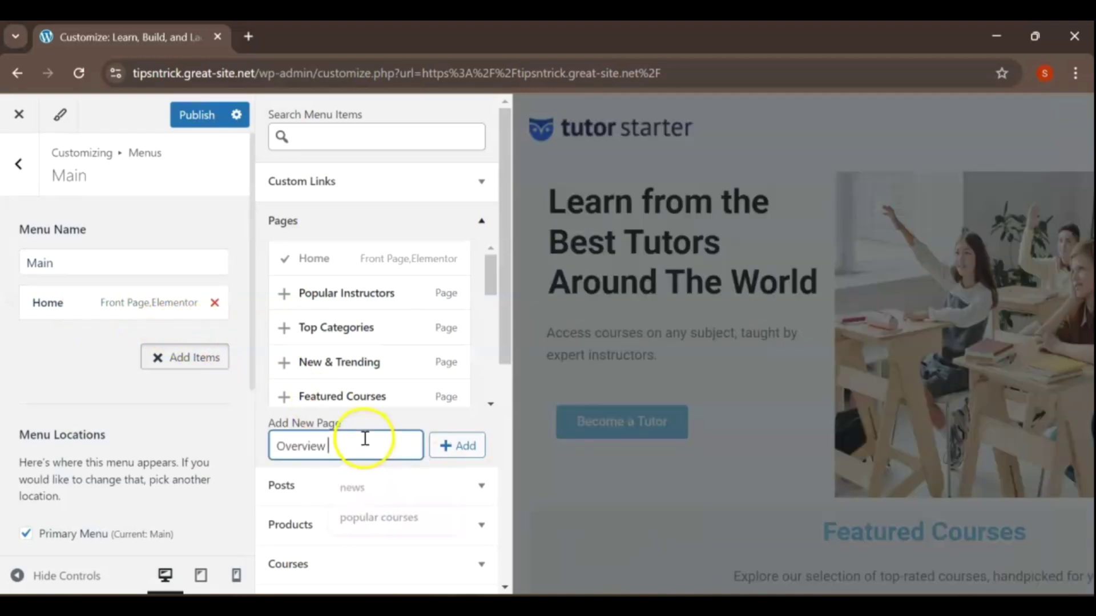
click(466, 454)
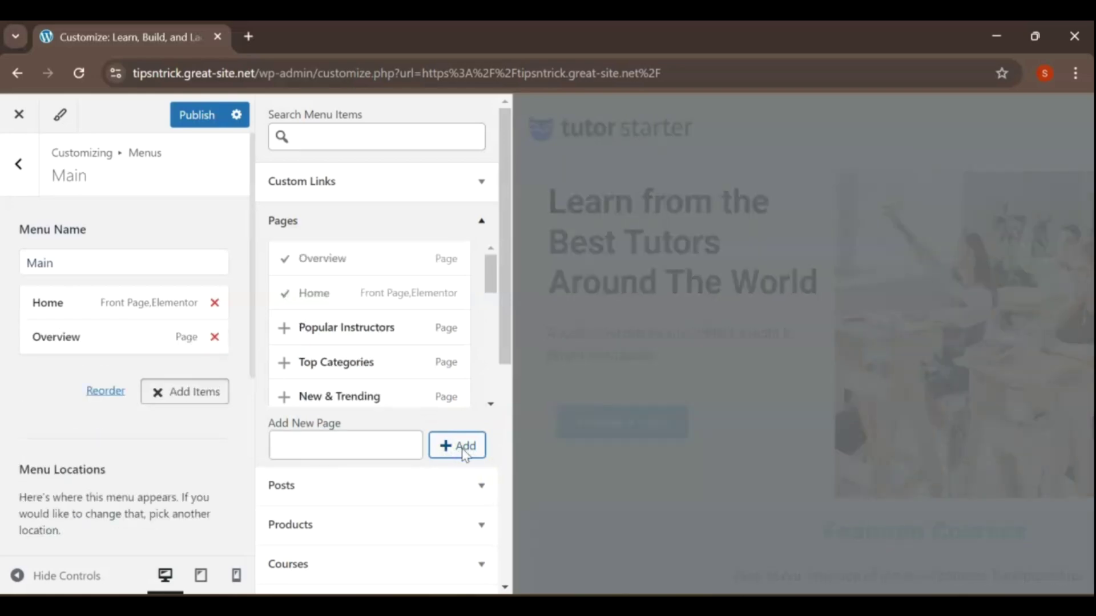
click(381, 442)
click(381, 442)
key(ctrl+v)
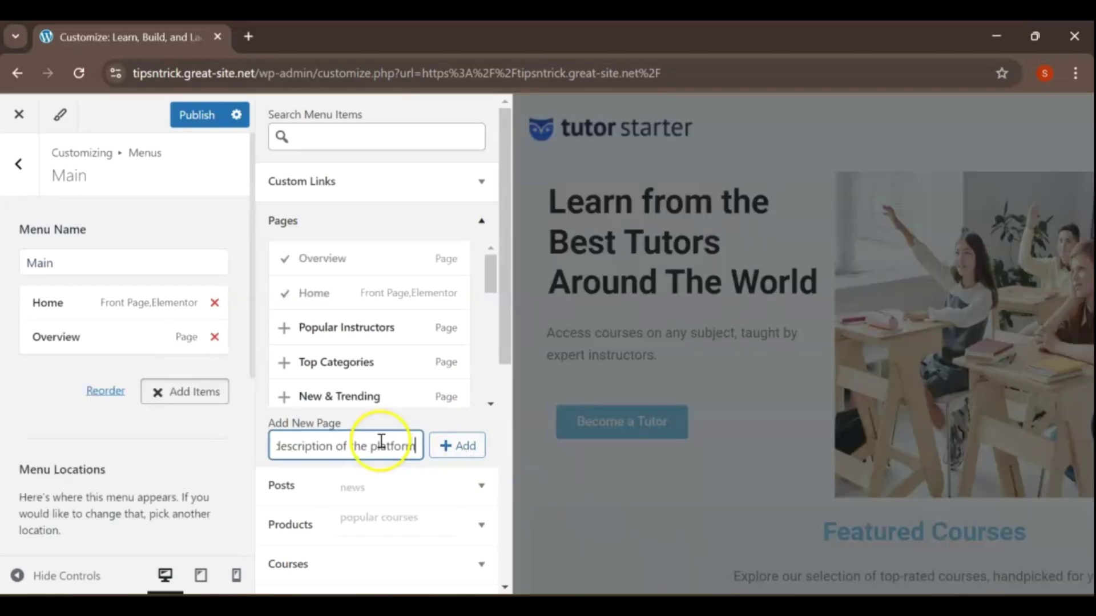
click(461, 456)
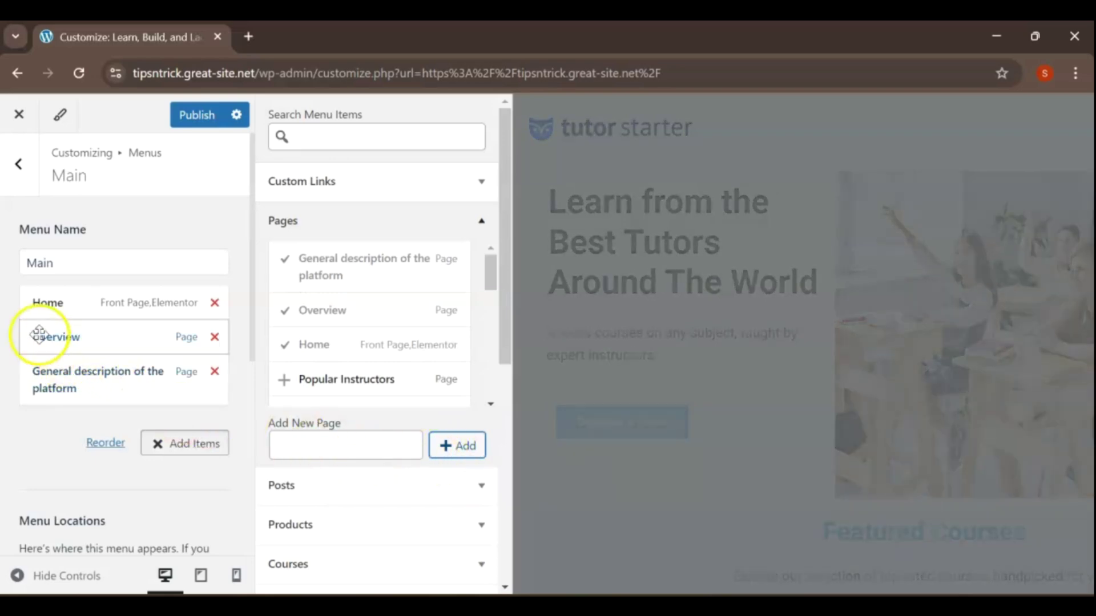
- Nest Overview under Home and the description page under Overview, then add a 'Featured Courses' page
drag(40, 335, 74, 332)
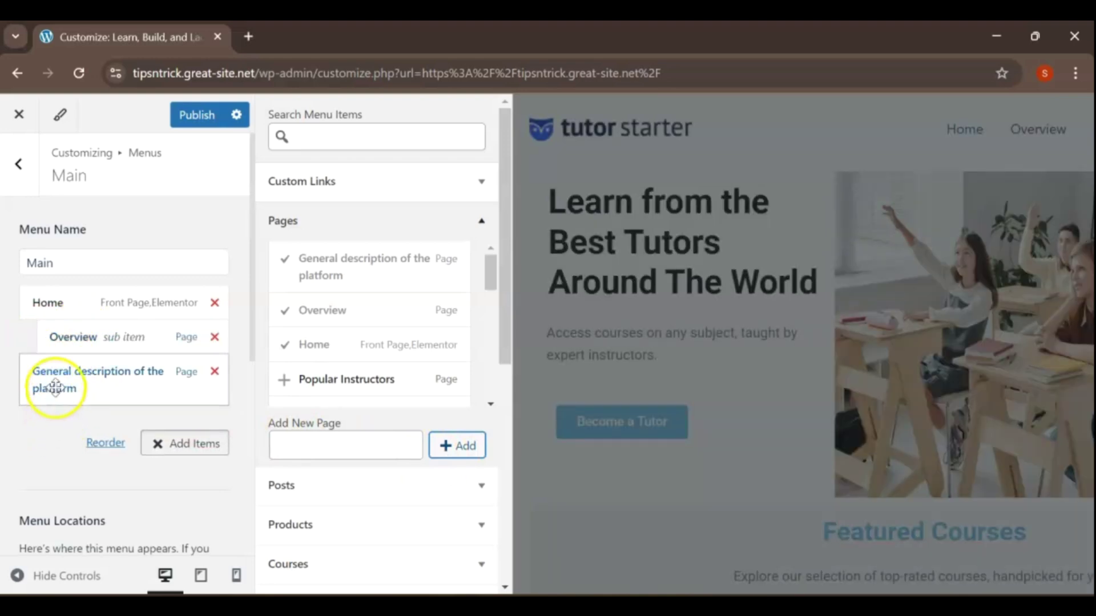
drag(105, 381, 119, 385)
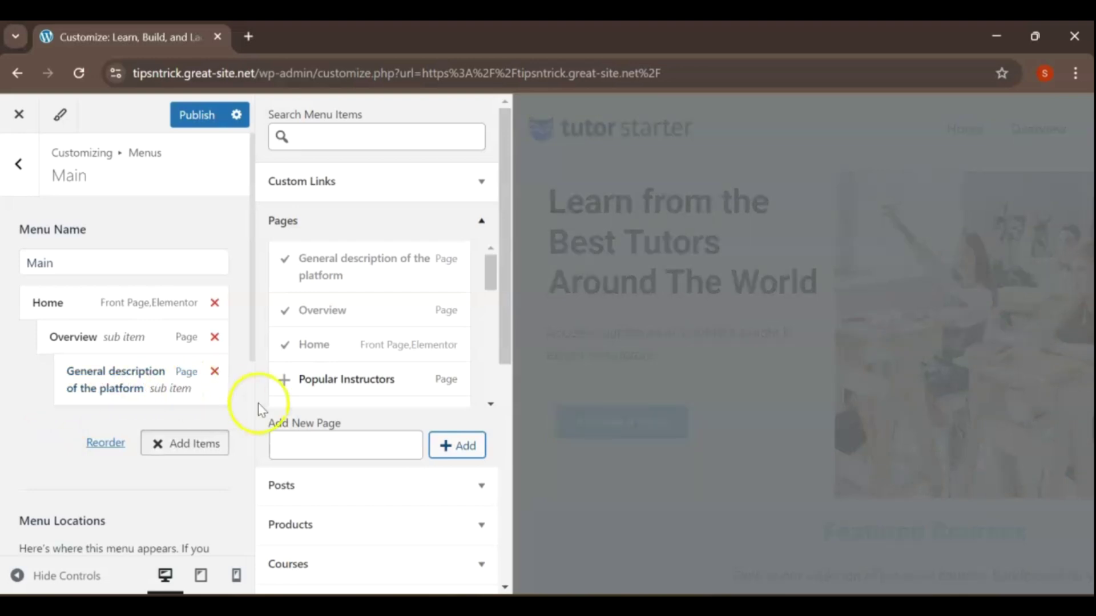
click(331, 447)
text(Featured Courses)
click(452, 447)
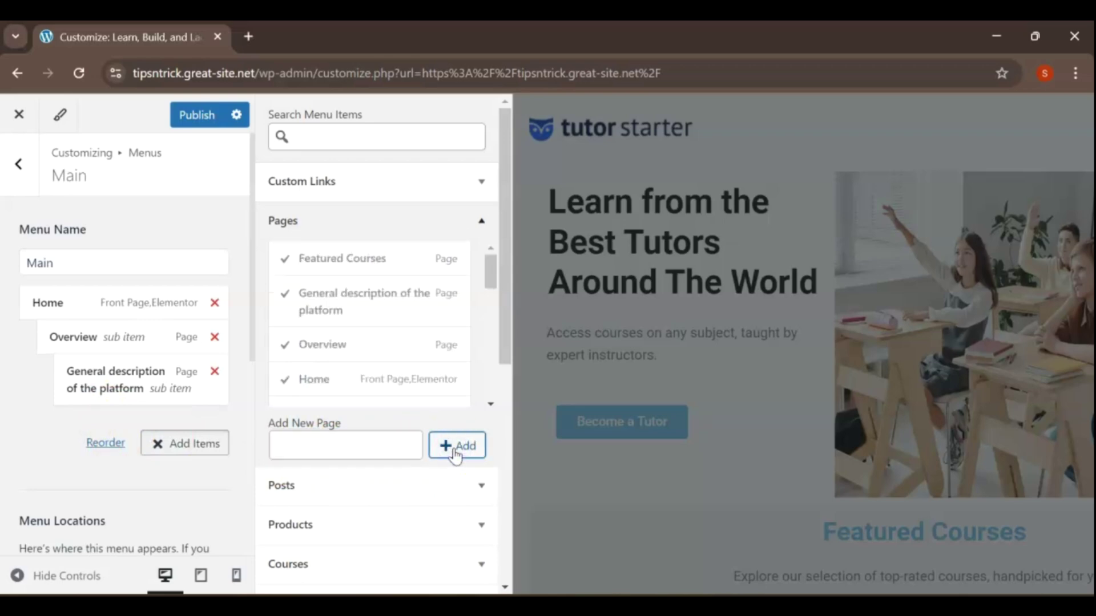
- Nest Blog posts, news and announcements as sub items and add Courses and All Courses
click(317, 438)
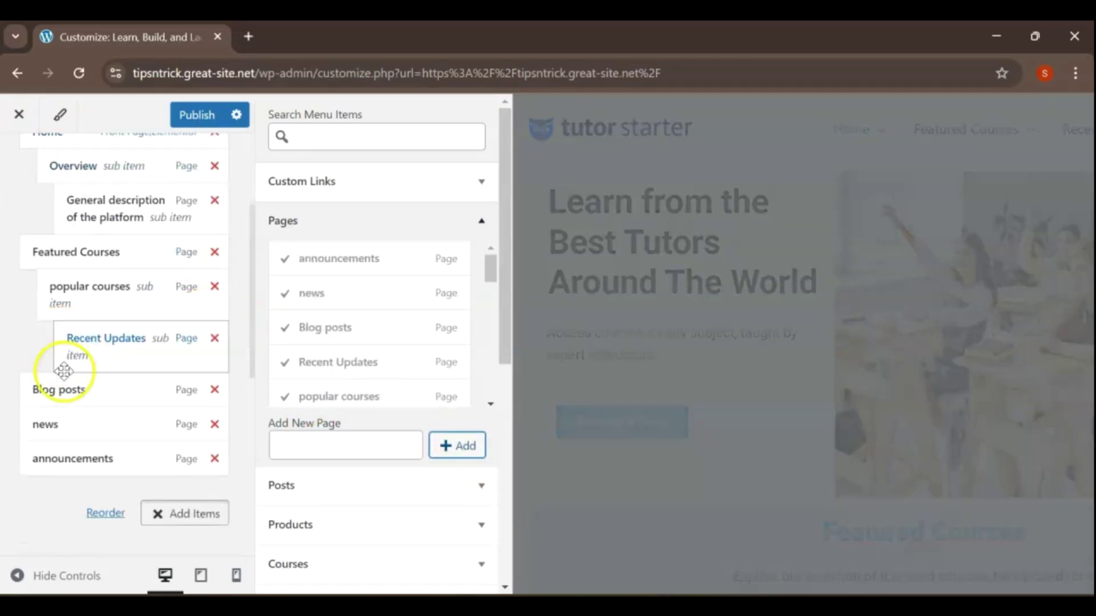
drag(61, 373, 73, 456)
drag(46, 389, 98, 391)
drag(52, 423, 154, 452)
click(160, 455)
- Add a 'Popular Courses' page, nest New Releases and Top Categories under Courses, and publish
click(391, 440)
text(Popular Courses)
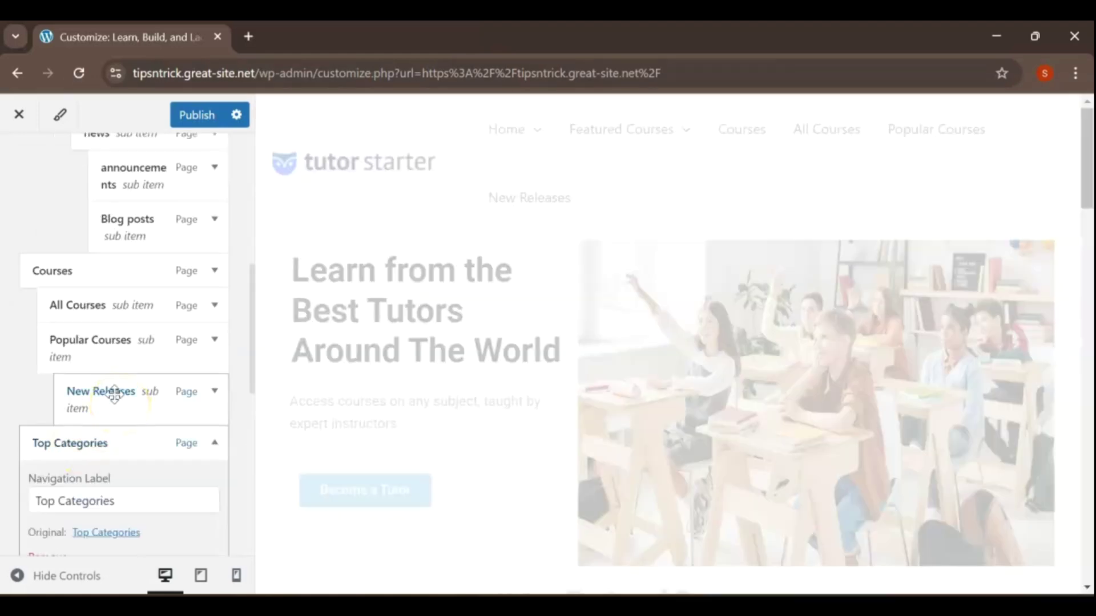
drag(98, 393, 61, 399)
mouse_move(35, 443)
mouse_down()
mouse_move(84, 427)
mouse_move(38, 434)
mouse_up()
click(196, 496)
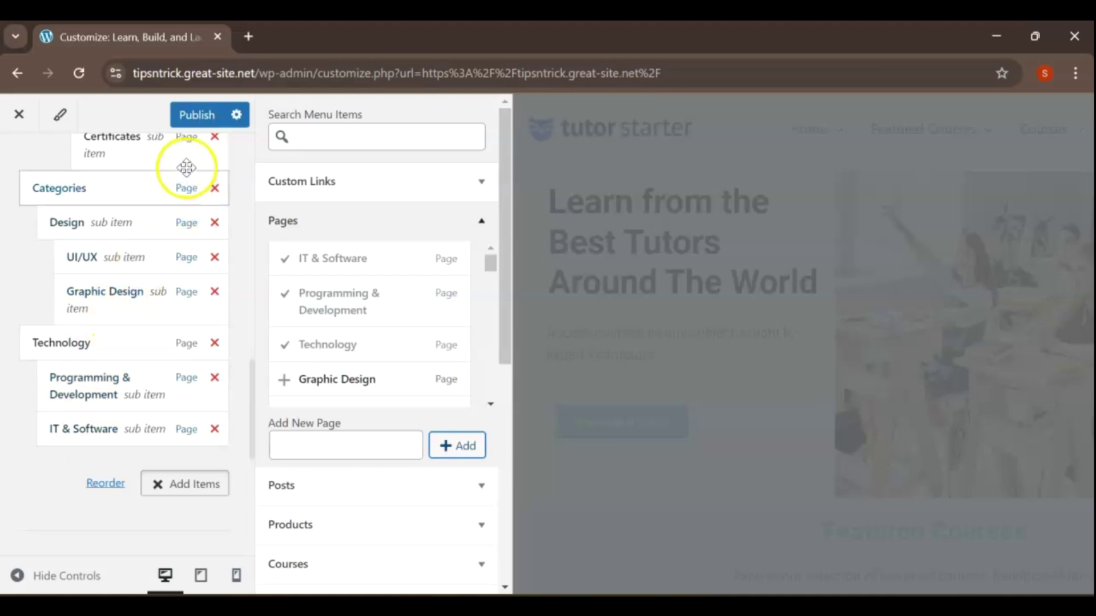
click(191, 117)
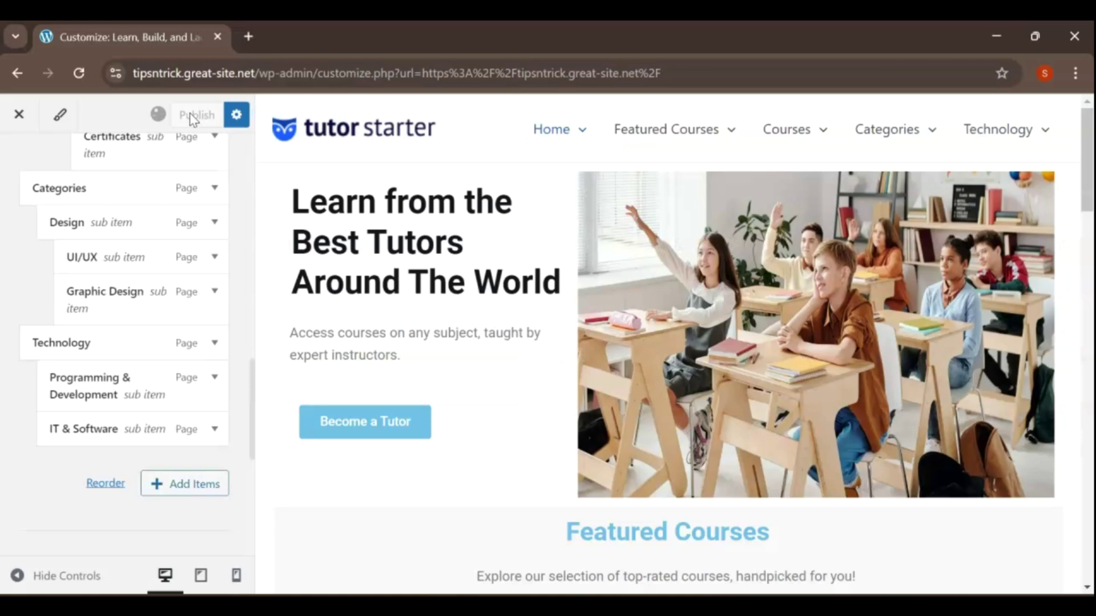
- Close the Customizer and check the live header dropdowns, such as Top Categories under Courses
click(19, 117)
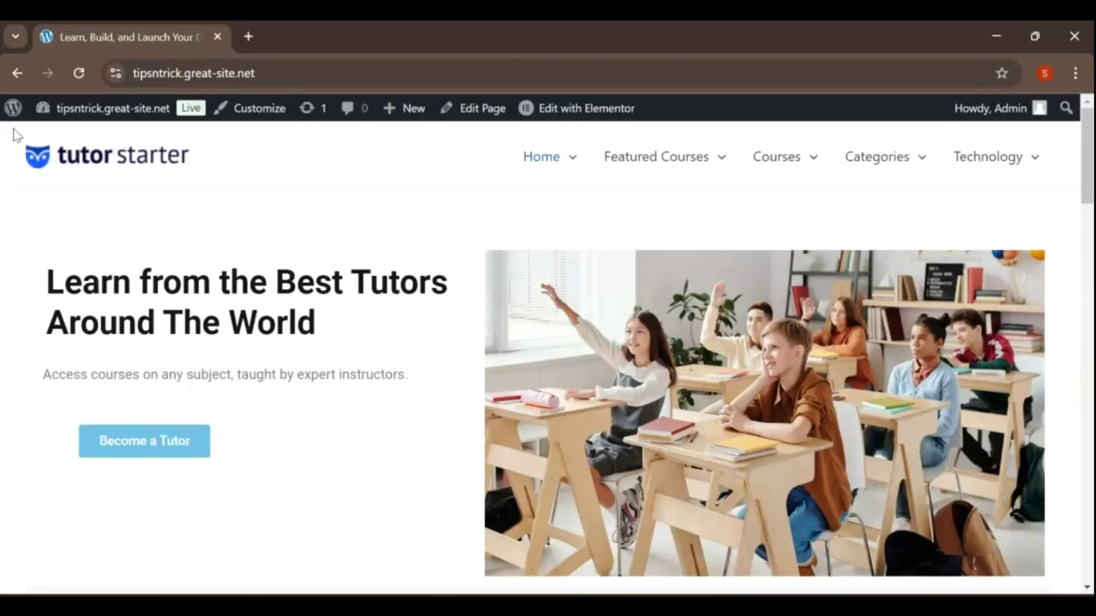
mouse_move(578, 169)
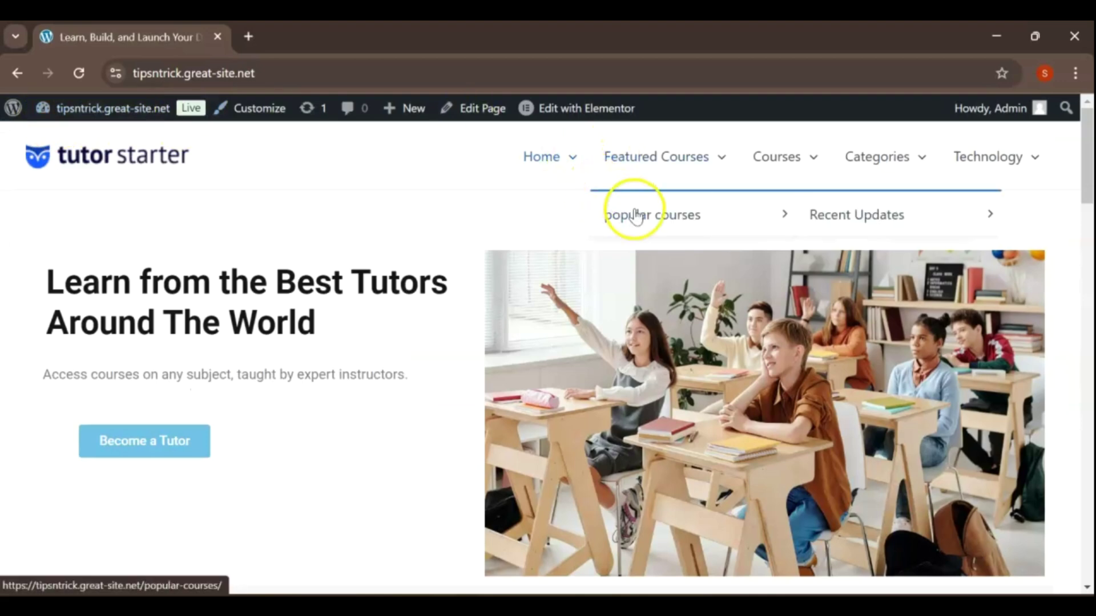
mouse_move(582, 215)
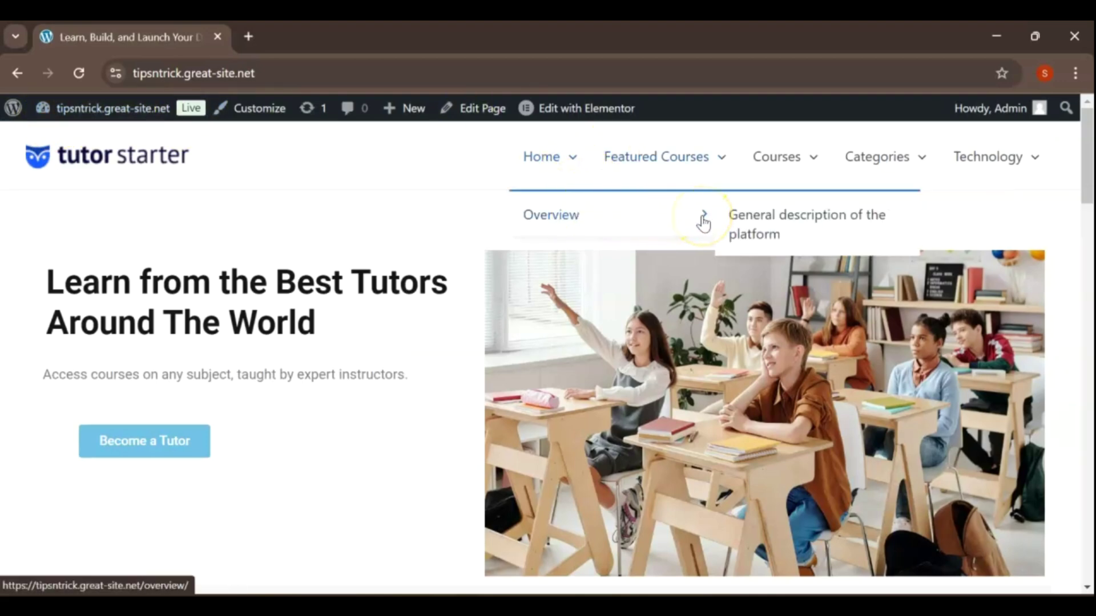
mouse_move(768, 203)
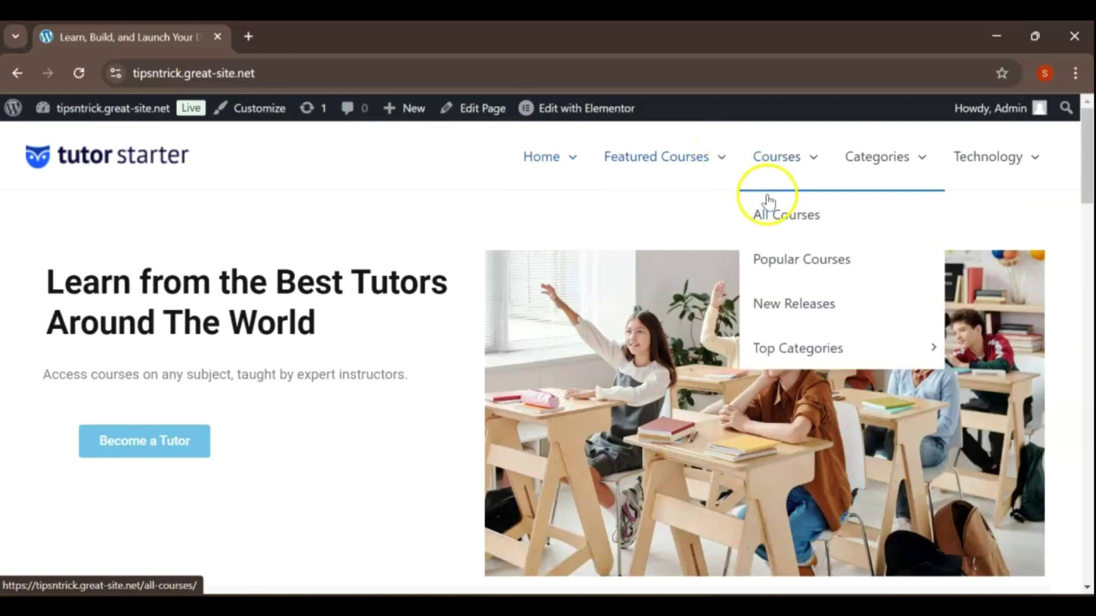
mouse_move(940, 357)
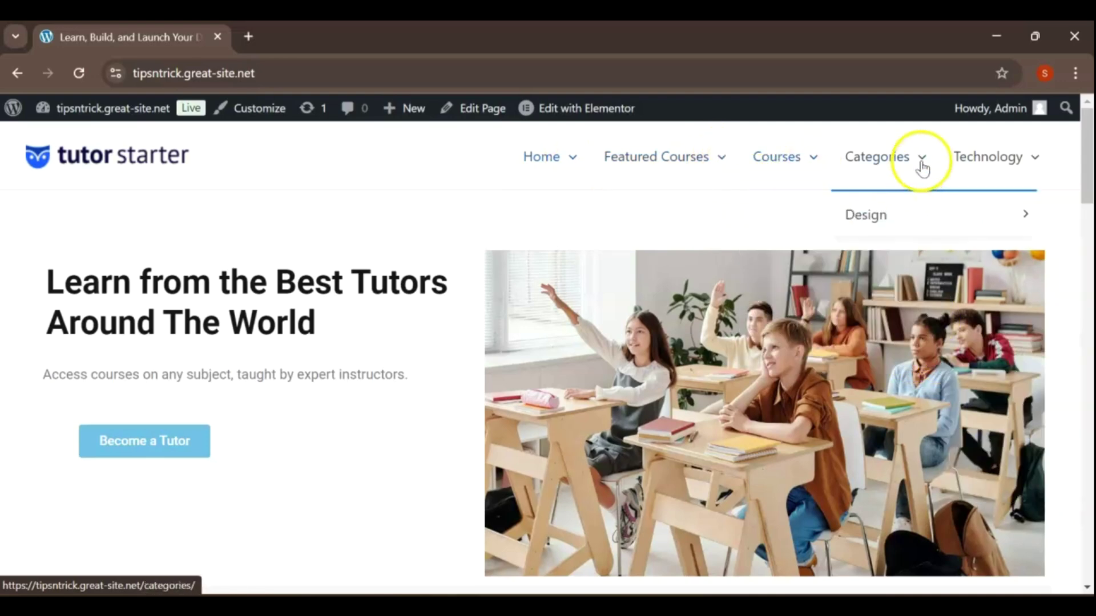
mouse_move(951, 188)
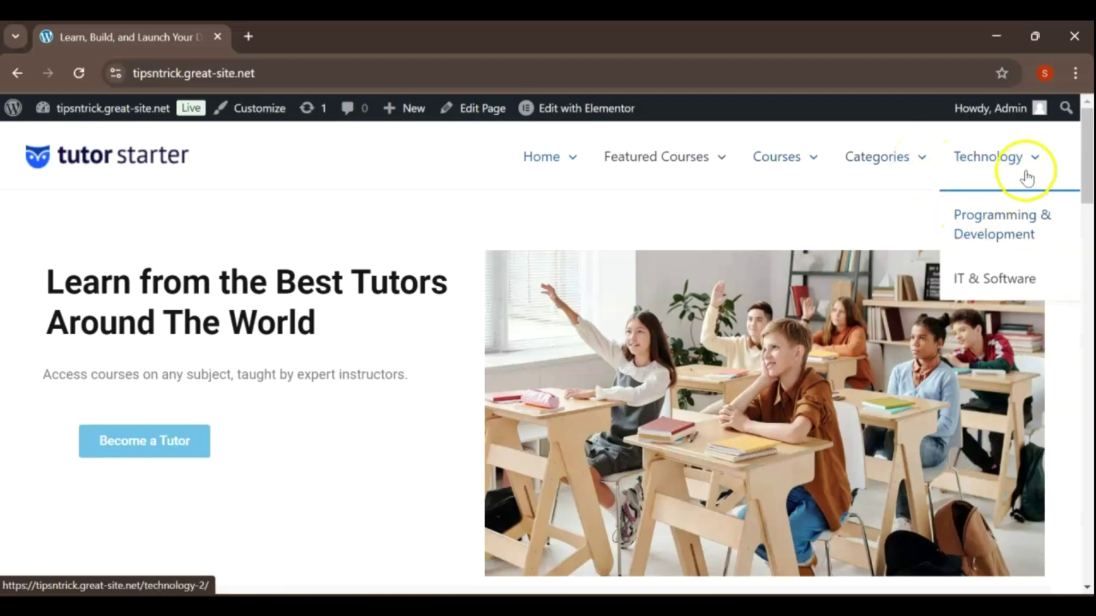
- Reopen the Customizer and reach Transparent Header settings through the Header Builder
mouse_move(669, 198)
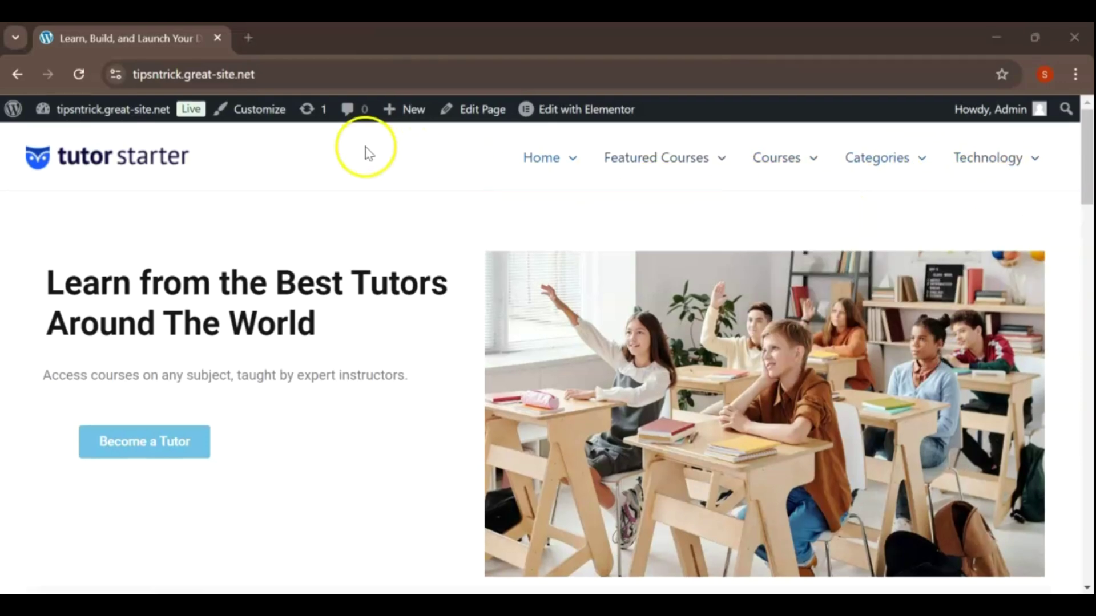
click(267, 112)
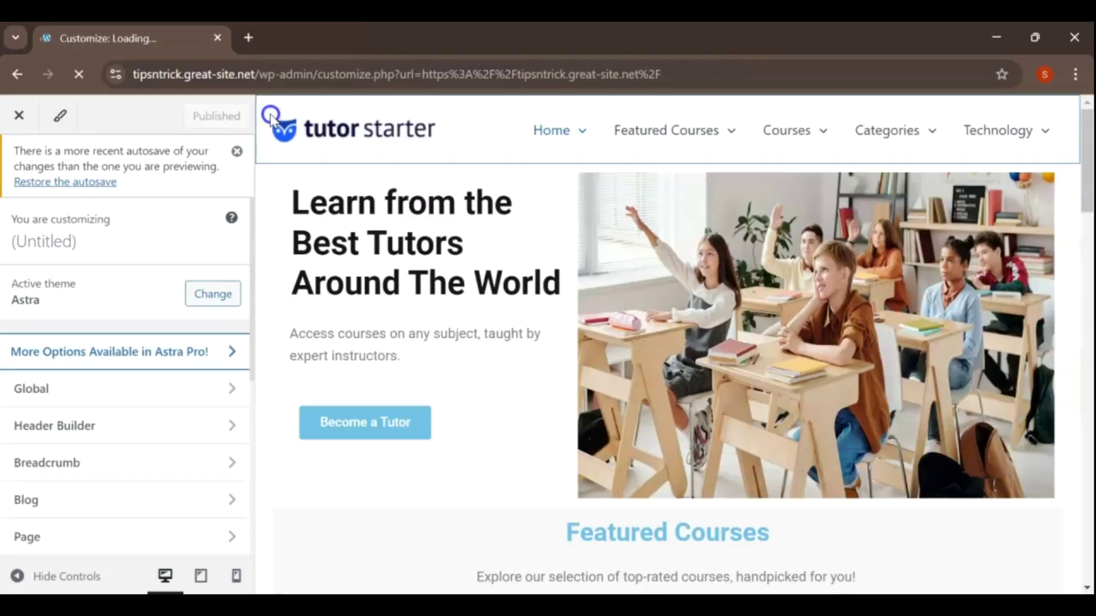
click(159, 431)
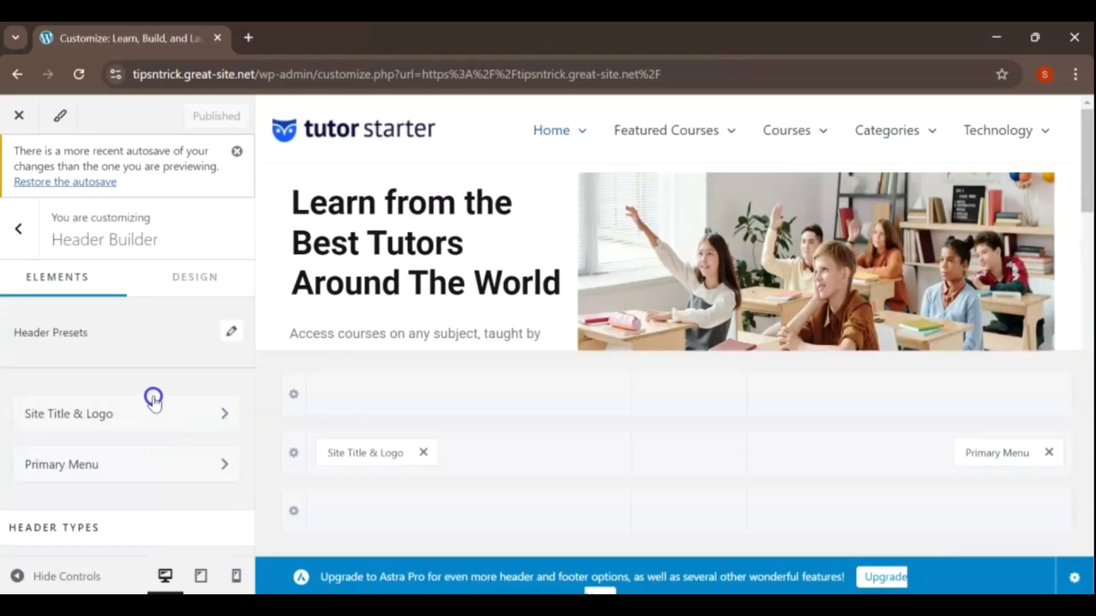
scroll(153, 399, down, 1)
scroll(152, 400, up, 1)
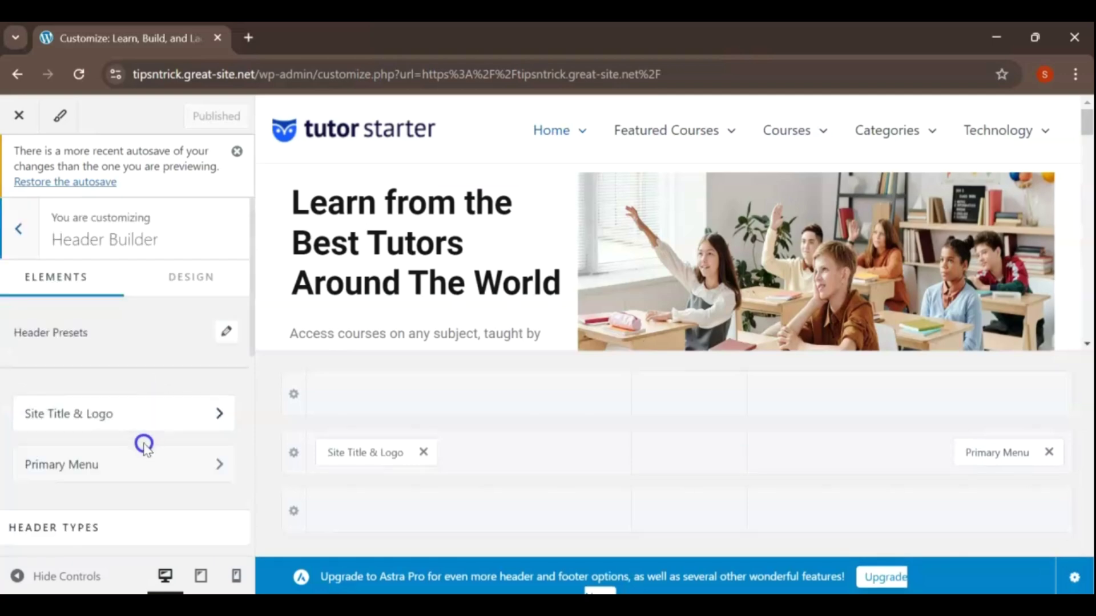
scroll(149, 423, down, 5)
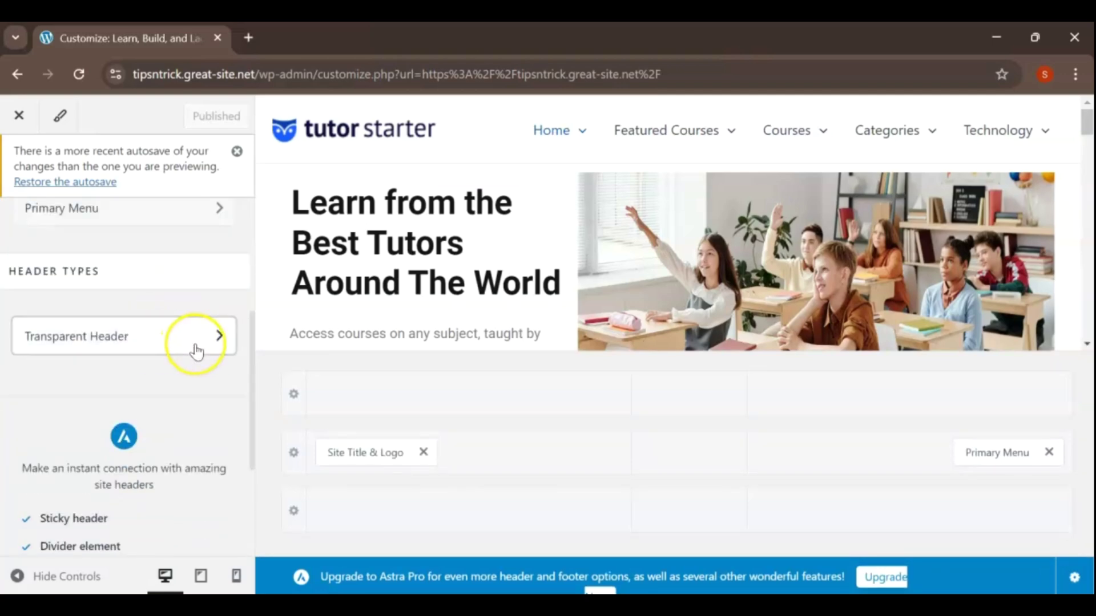
click(197, 350)
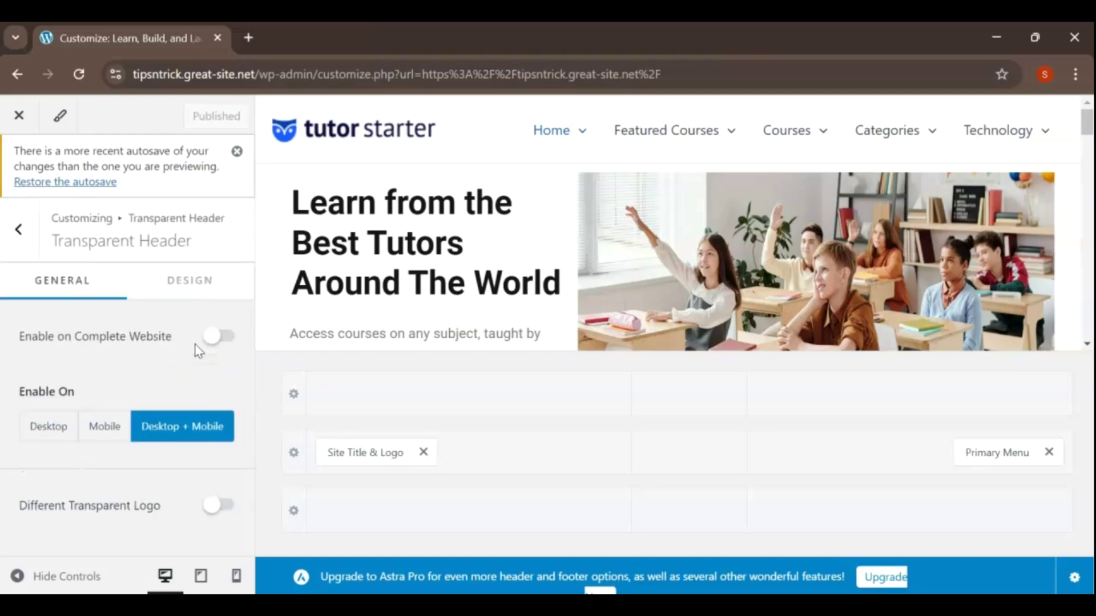
- Switch to Transparent Header Design options and open the Submenu Text / Link hover colour picker
click(186, 289)
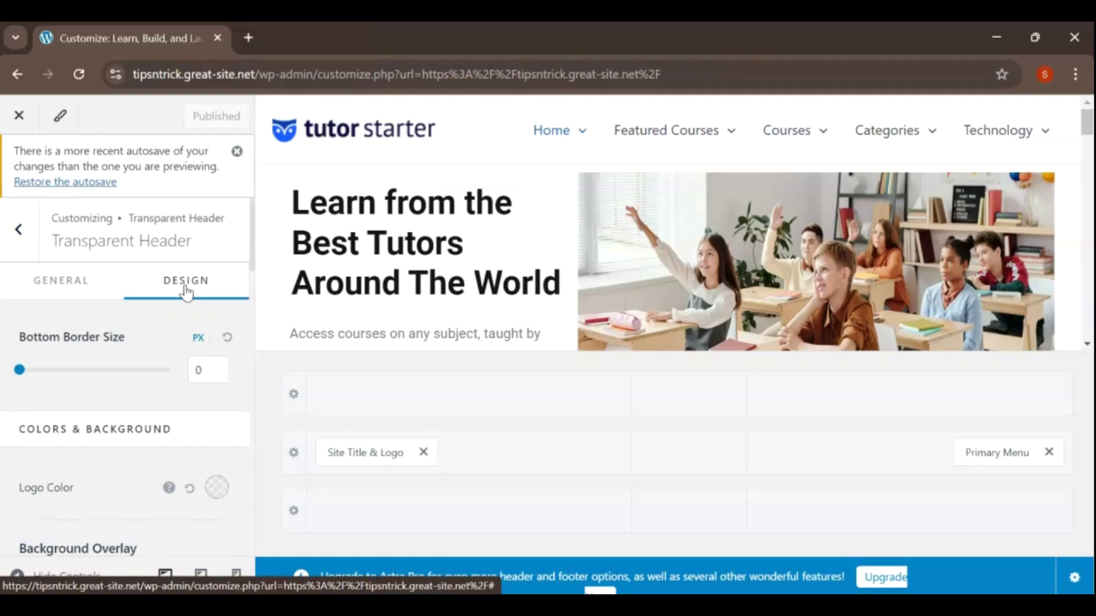
scroll(186, 293, down, 5)
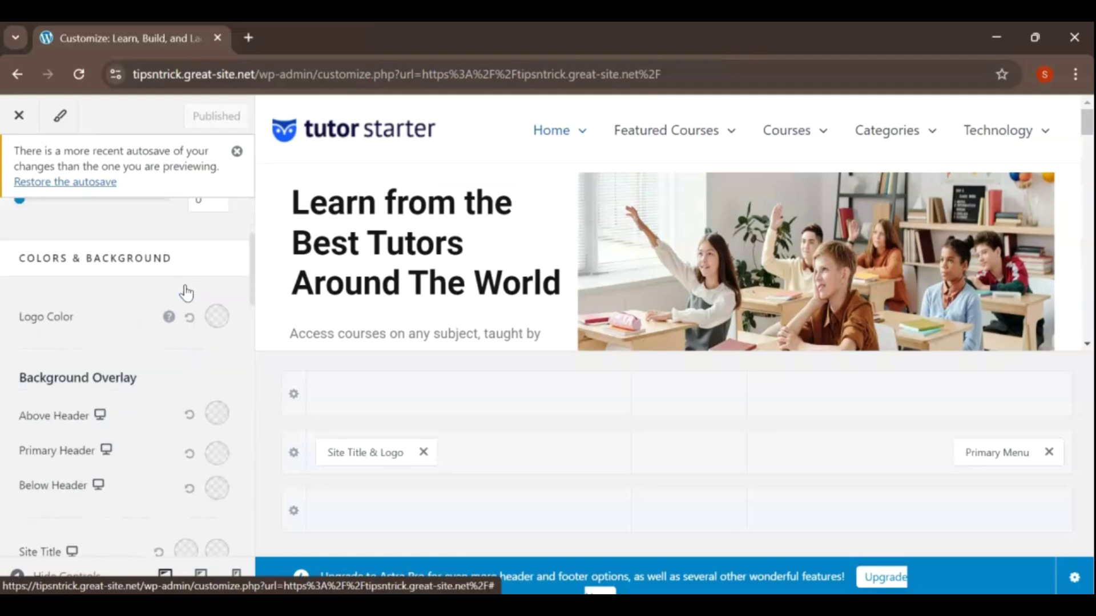
click(174, 293)
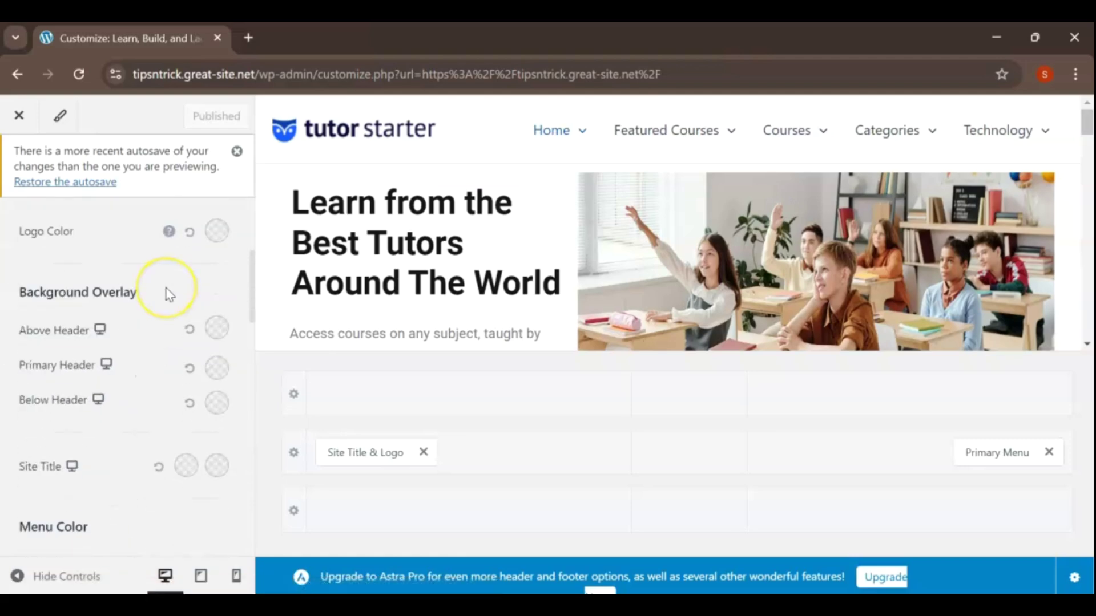
scroll(170, 294, down, 2)
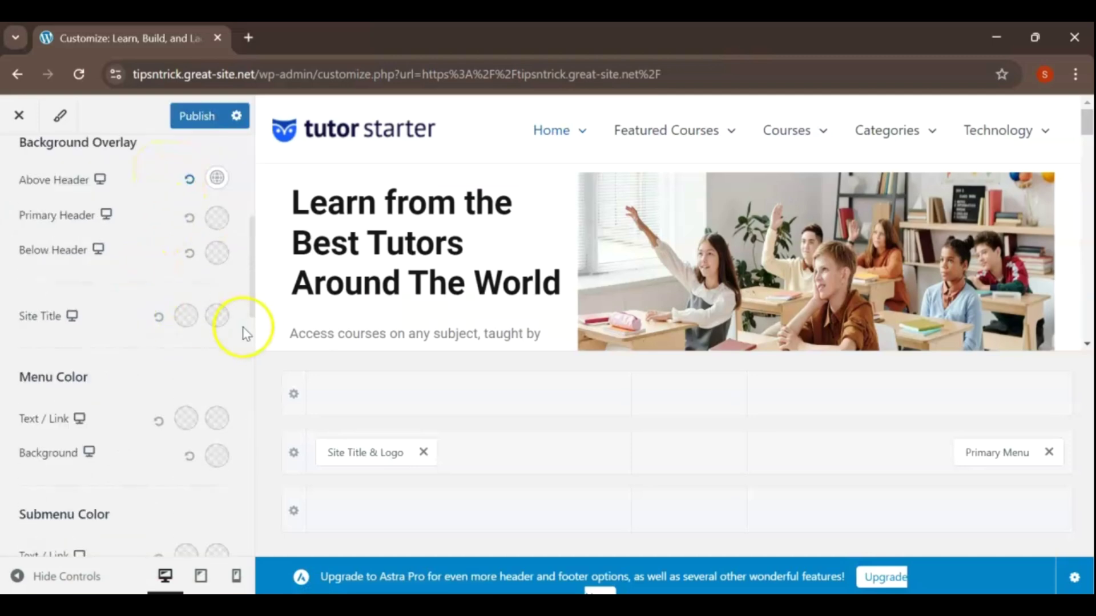
scroll(217, 328, down, 1)
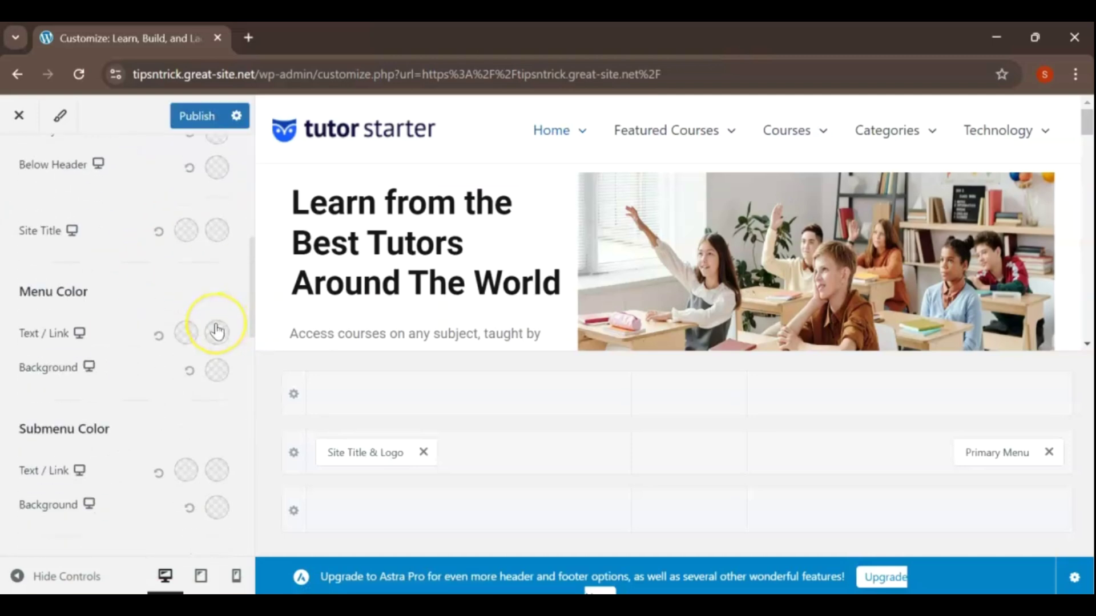
scroll(217, 331, down, 2)
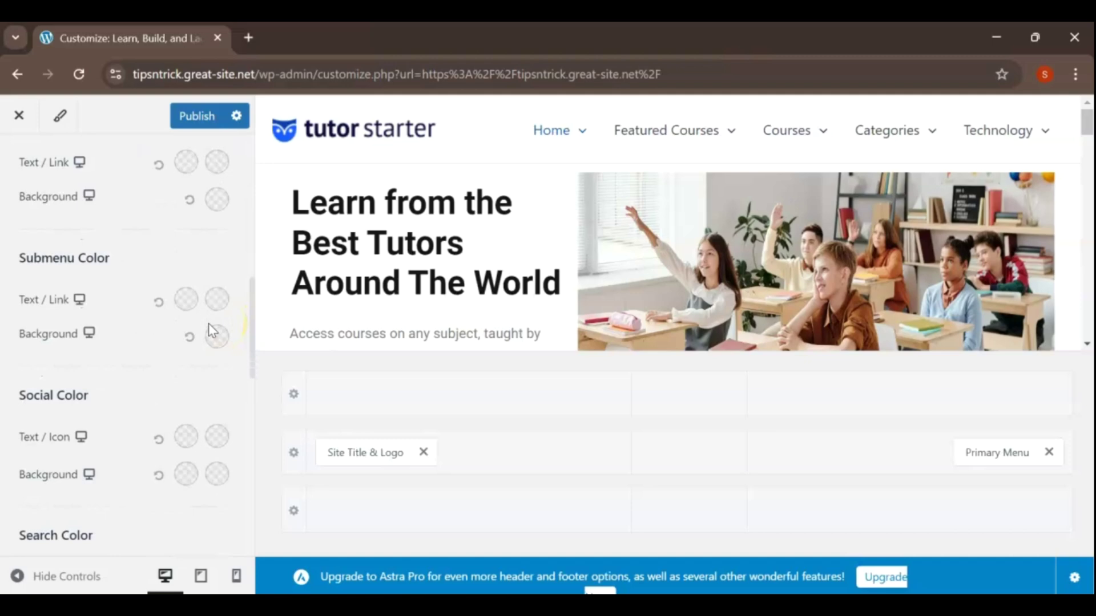
scroll(210, 315, up, 2)
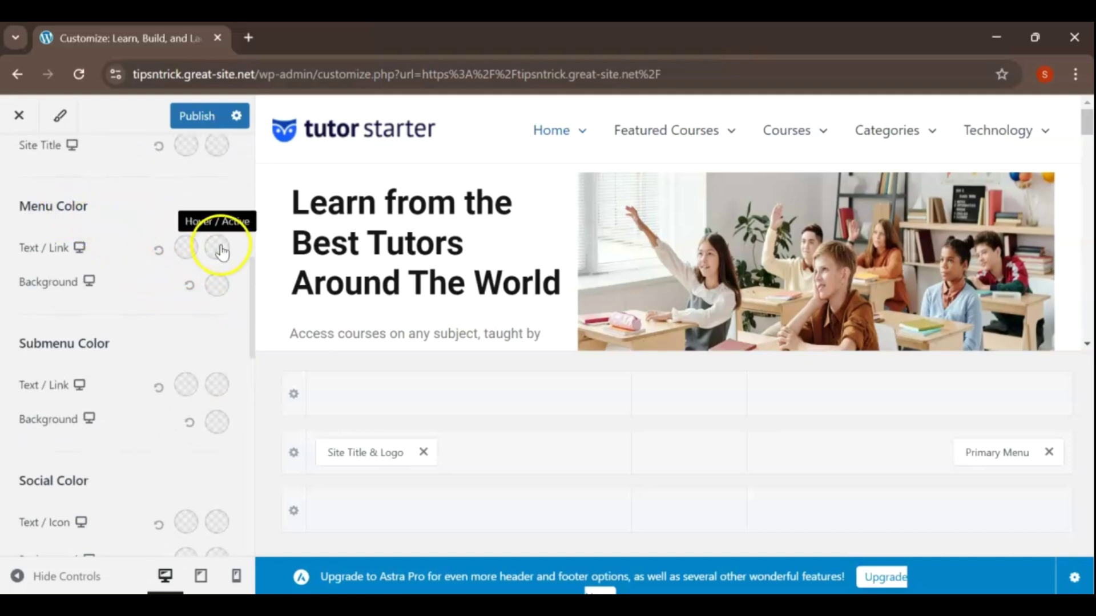
click(186, 250)
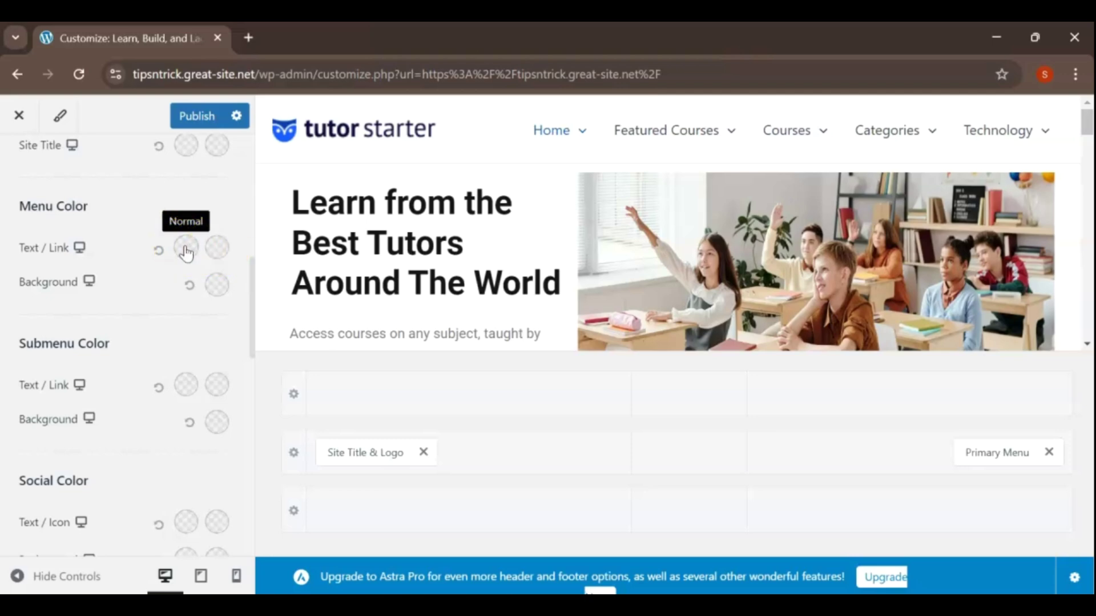
scroll(185, 251, down, 6)
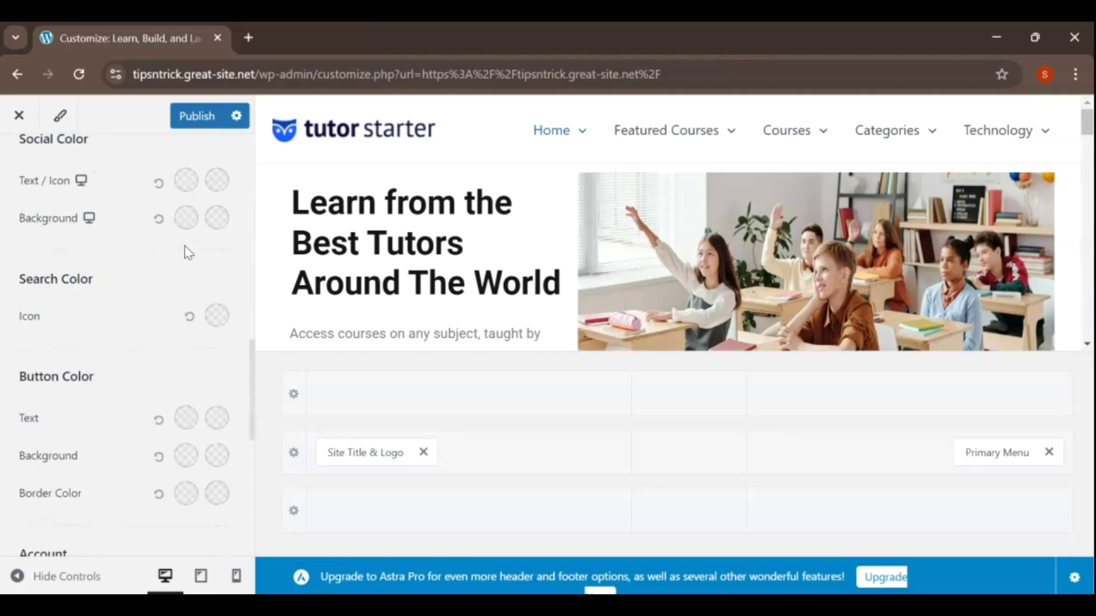
scroll(188, 251, down, 8)
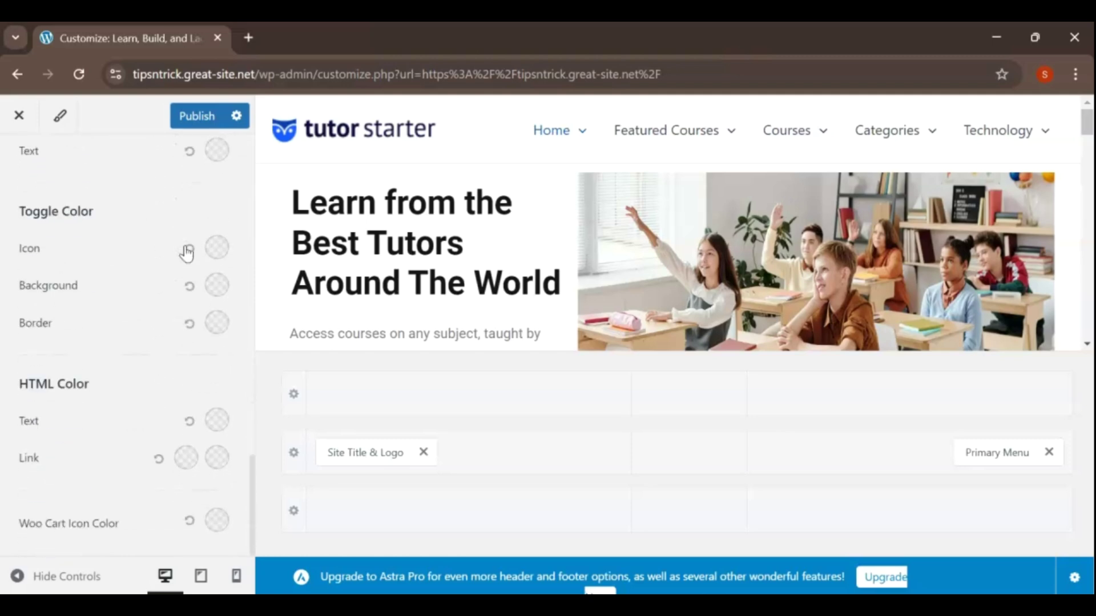
scroll(186, 252, up, 14)
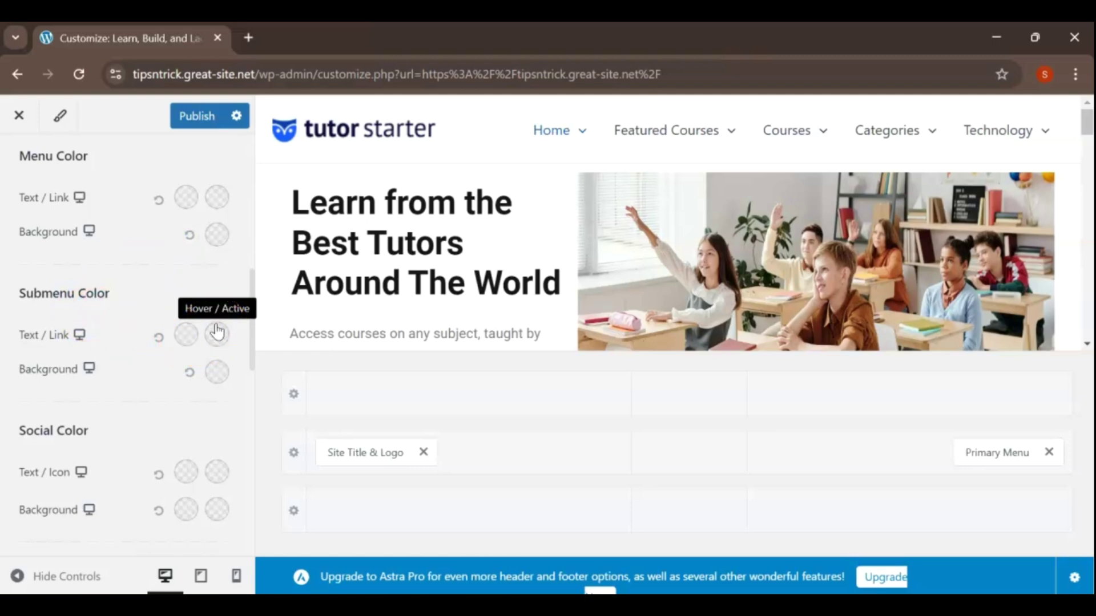
click(216, 329)
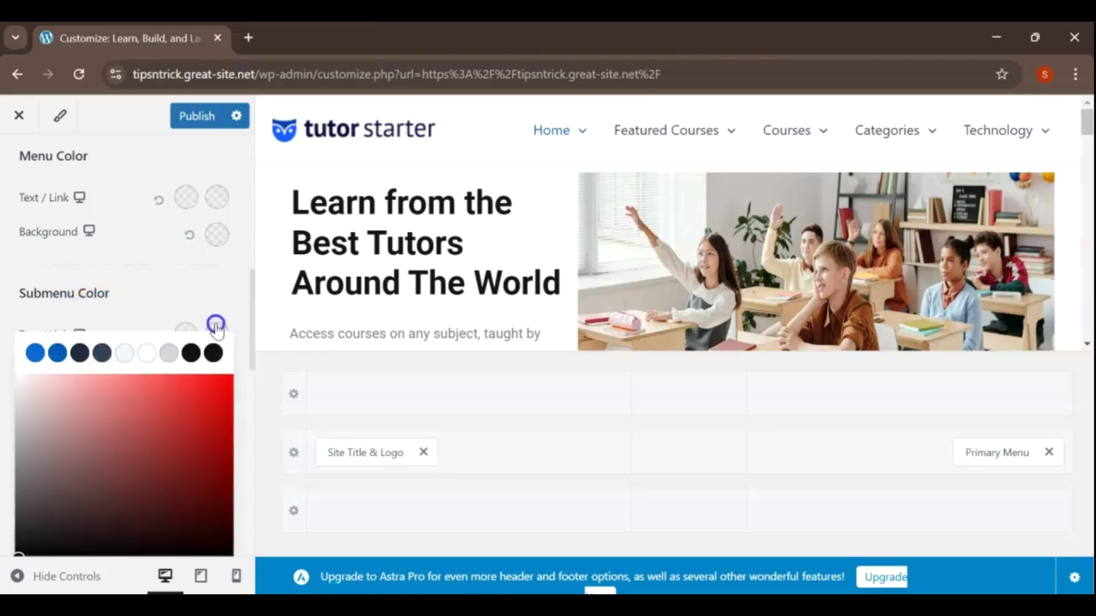
- Set submenu link hover to the first blue swatch and submenu background to palette Color 5
click(35, 354)
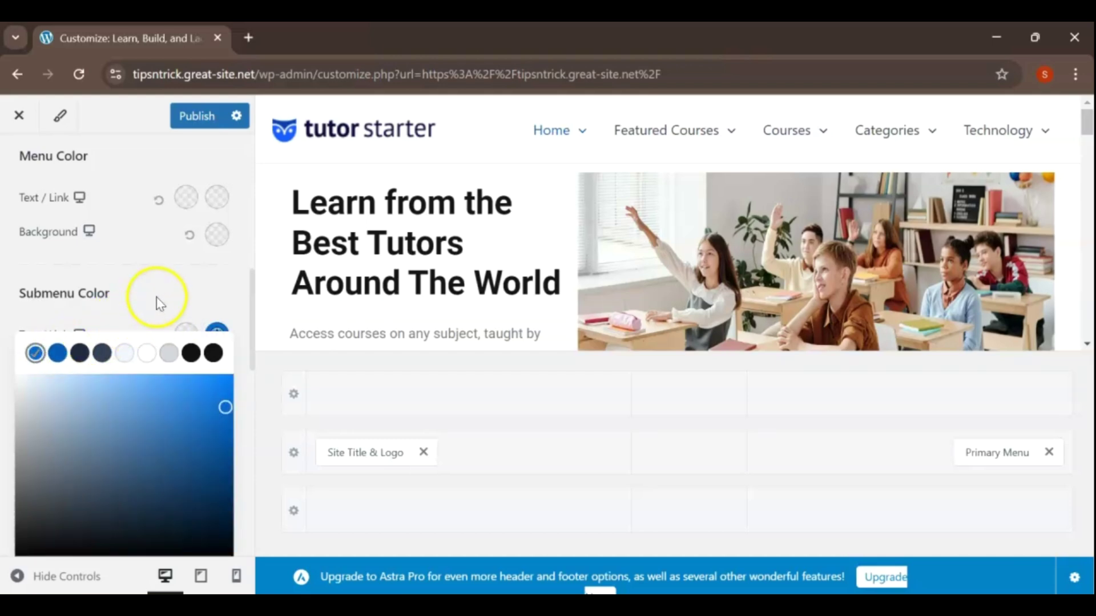
click(159, 302)
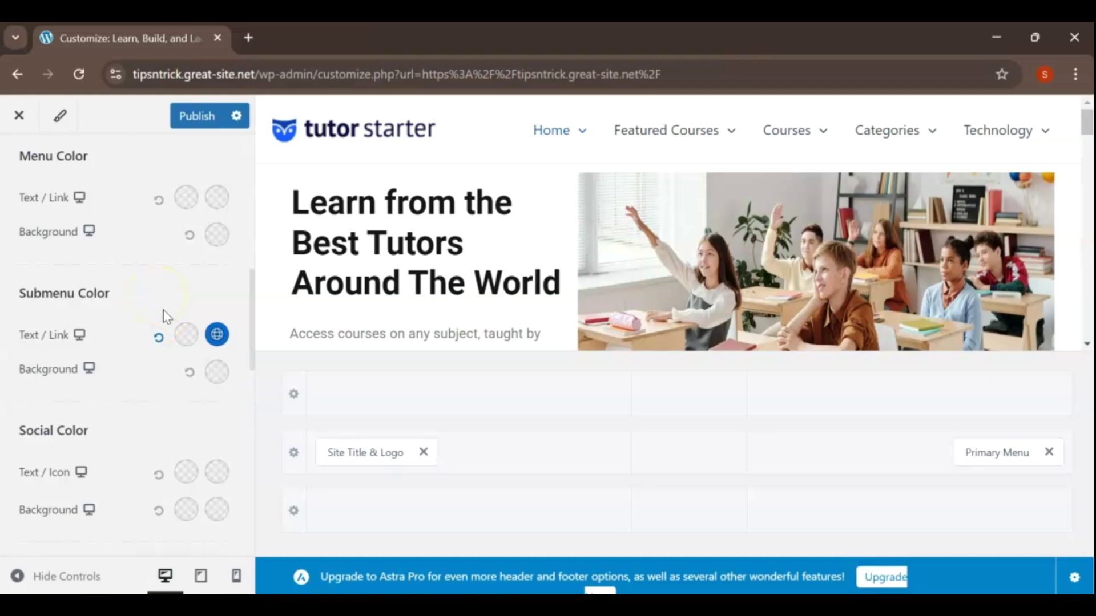
click(217, 372)
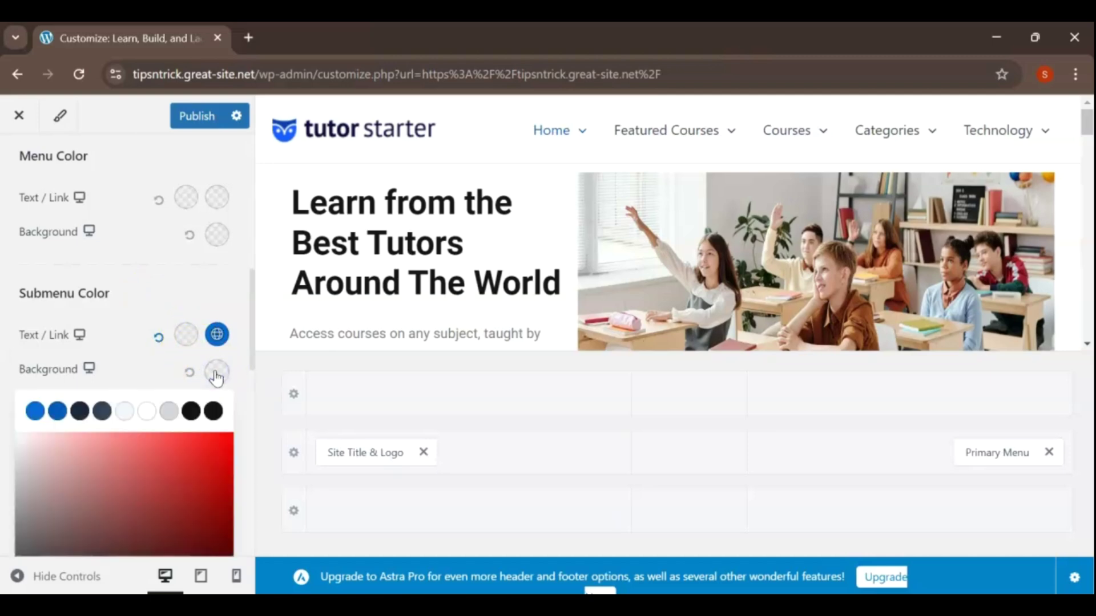
click(124, 412)
click(144, 359)
- Publish the transparent header colour changes
click(173, 353)
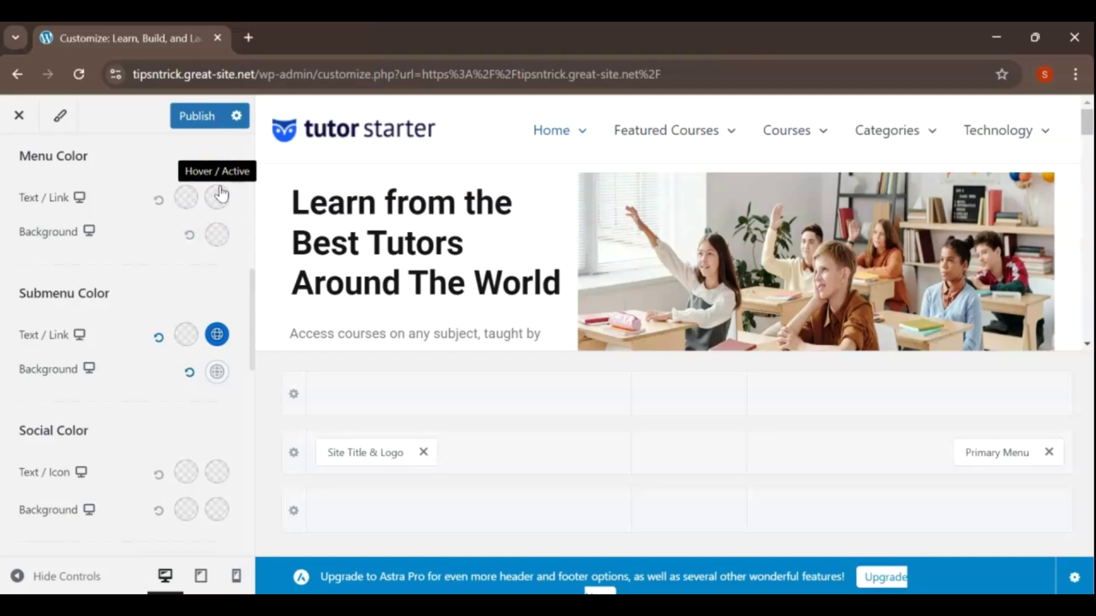
click(189, 200)
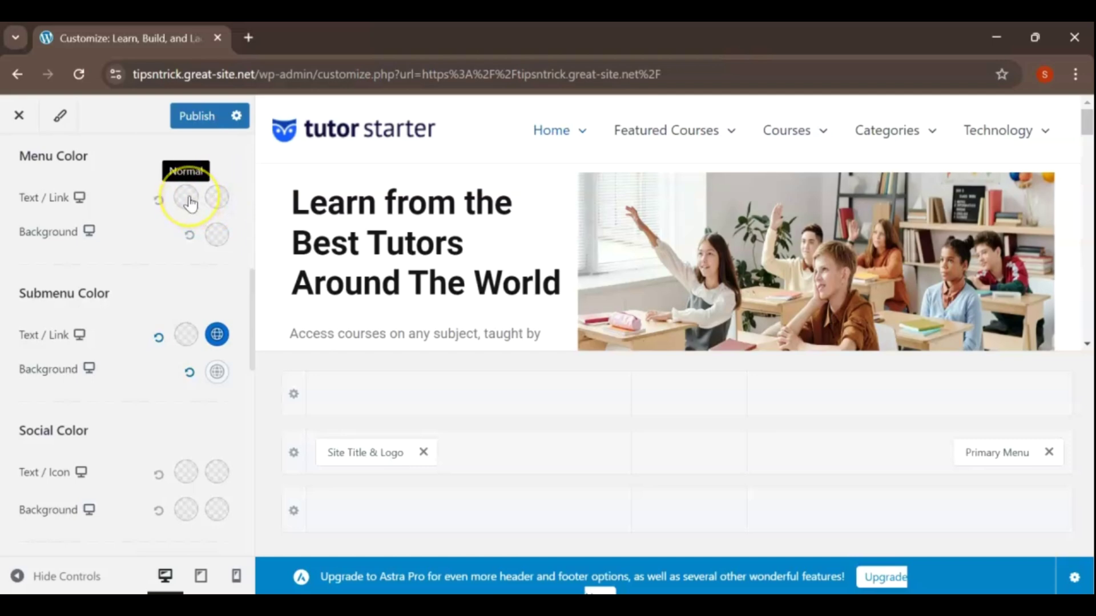
click(192, 116)
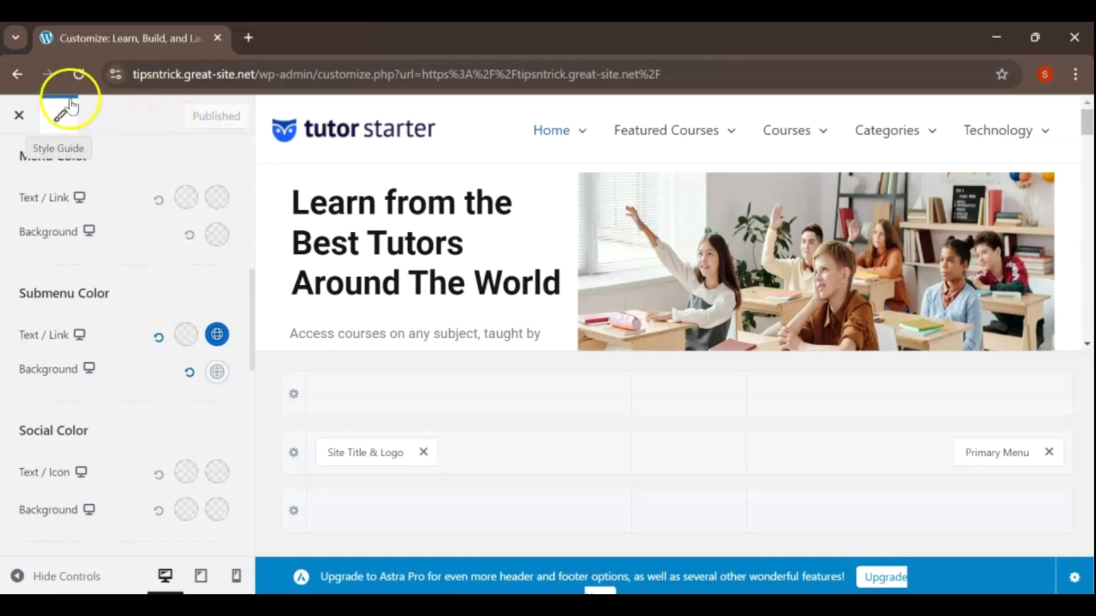
- Close the Customizer and test the Home, Courses, Categories and Technology dropdowns on the live site
click(19, 116)
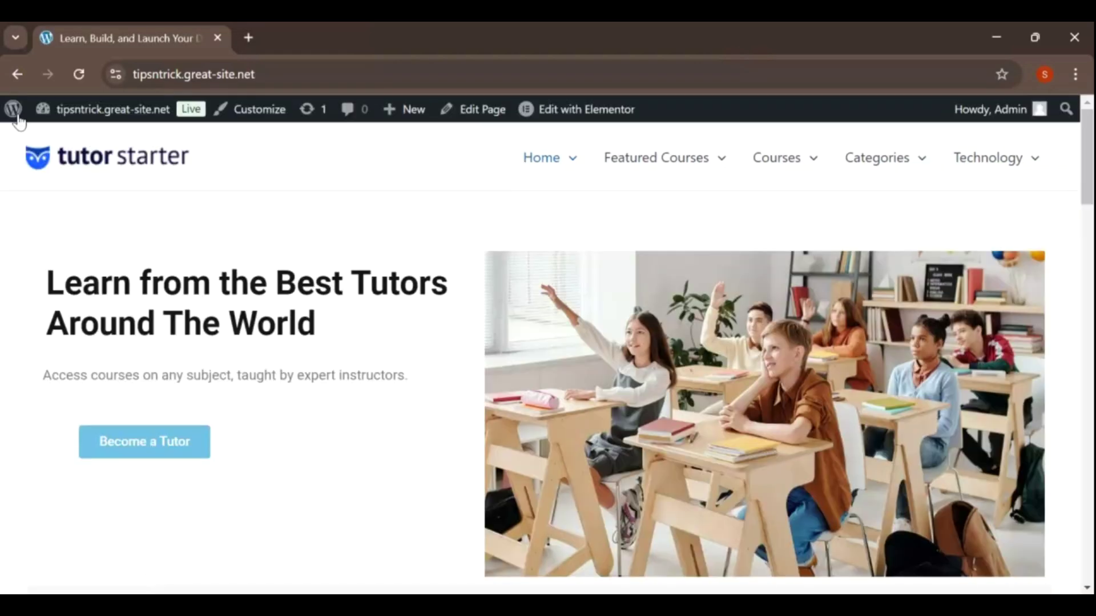
mouse_move(551, 155)
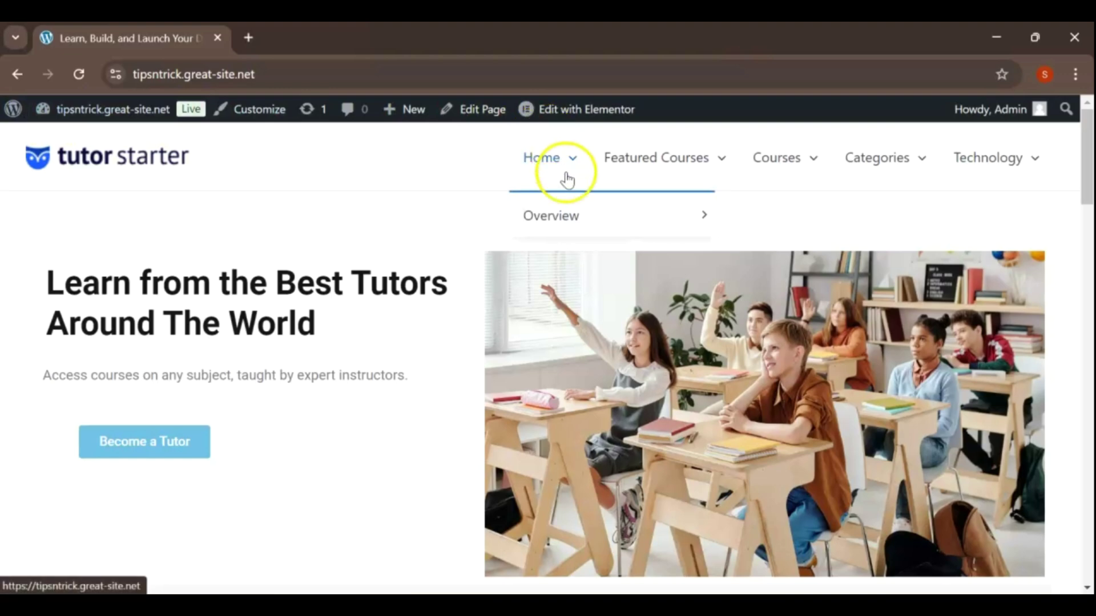
mouse_move(567, 223)
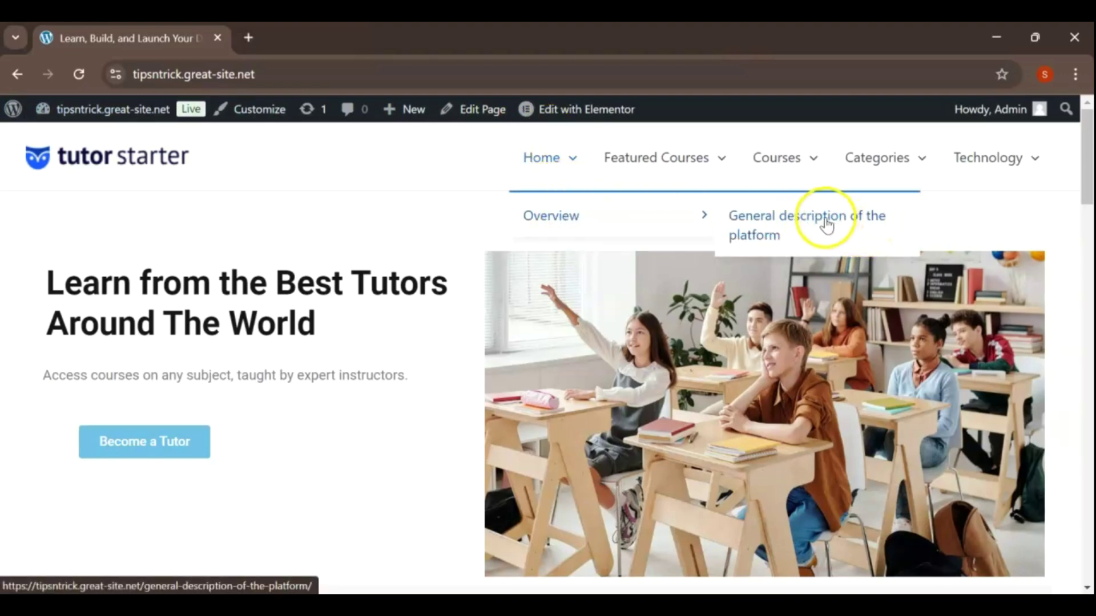
mouse_move(777, 161)
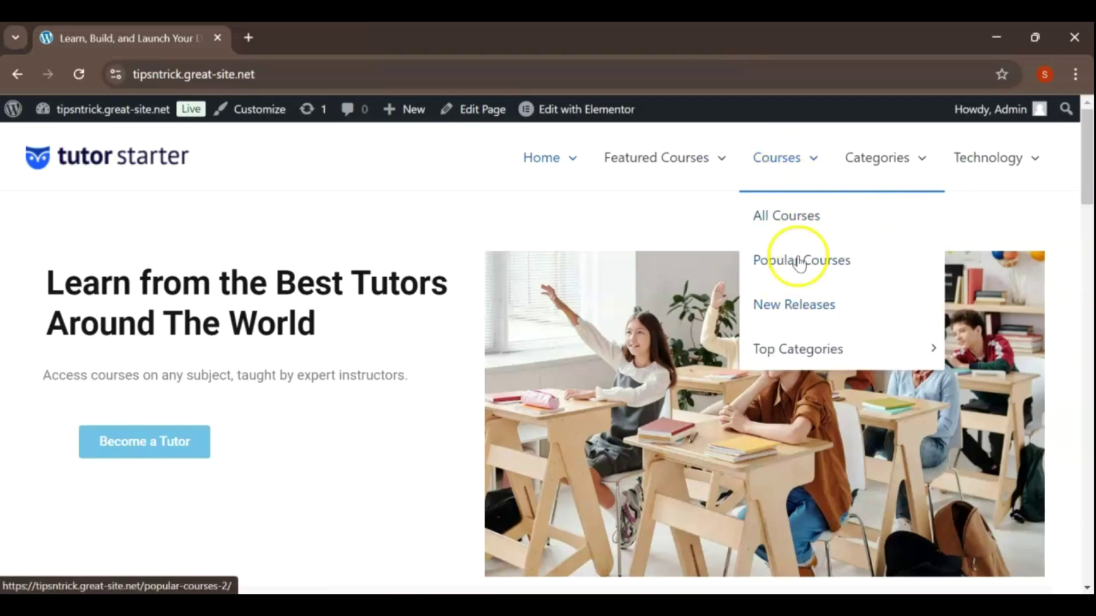
mouse_move(899, 164)
mouse_move(890, 210)
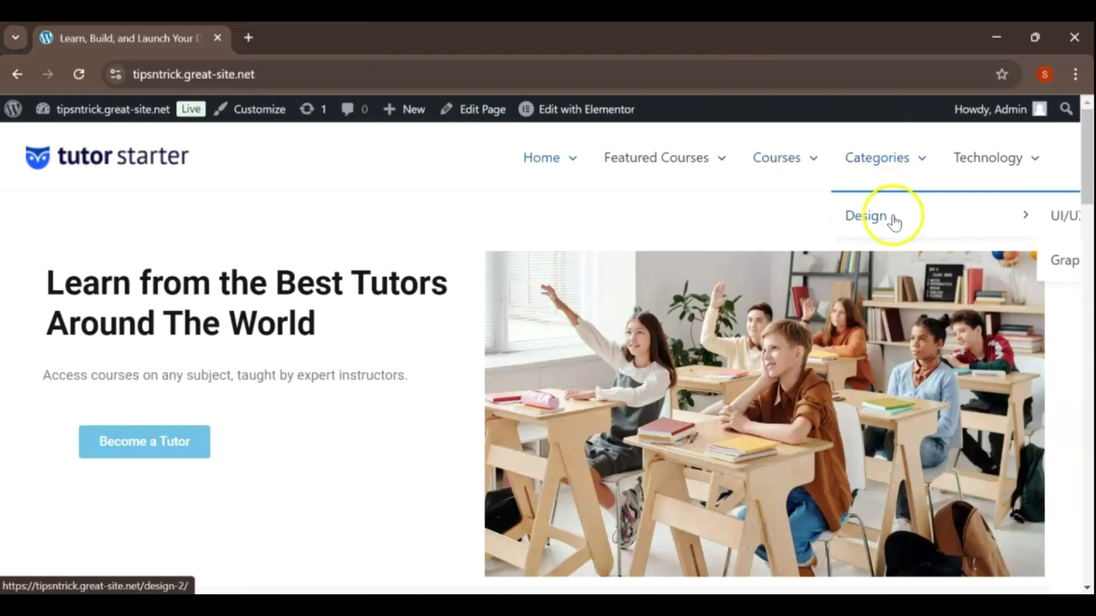
mouse_move(1027, 176)
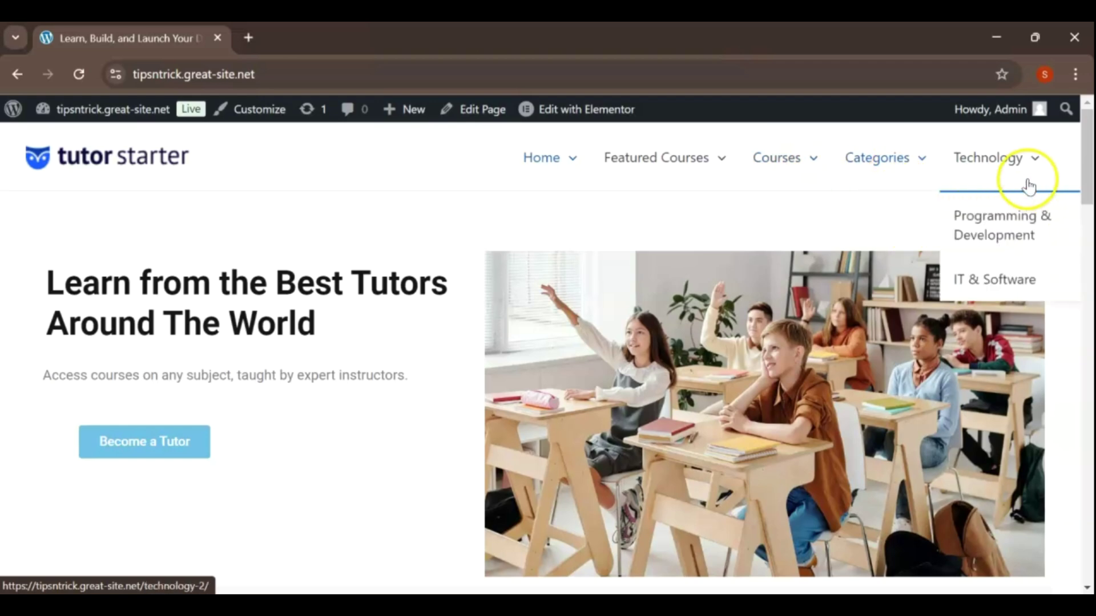